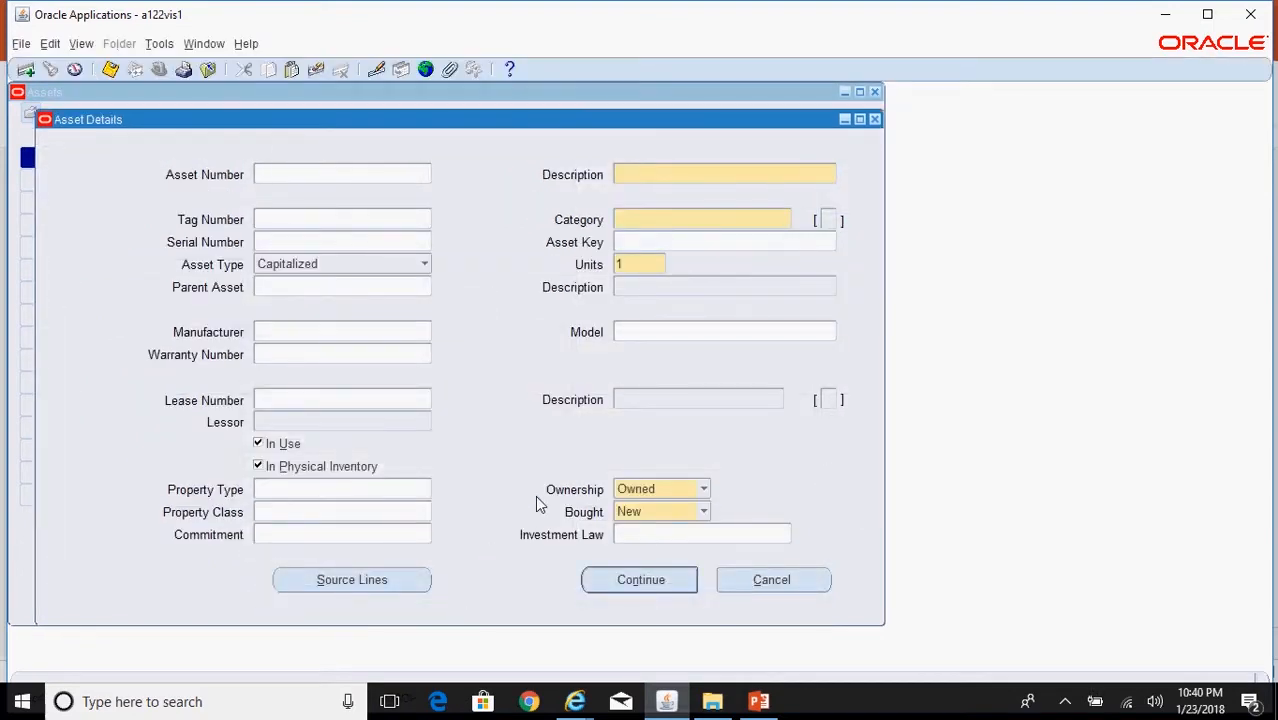
Enter "Purchase of Computer Software" as the new asset's description.
click(693, 175)
text(Purchase of Co)
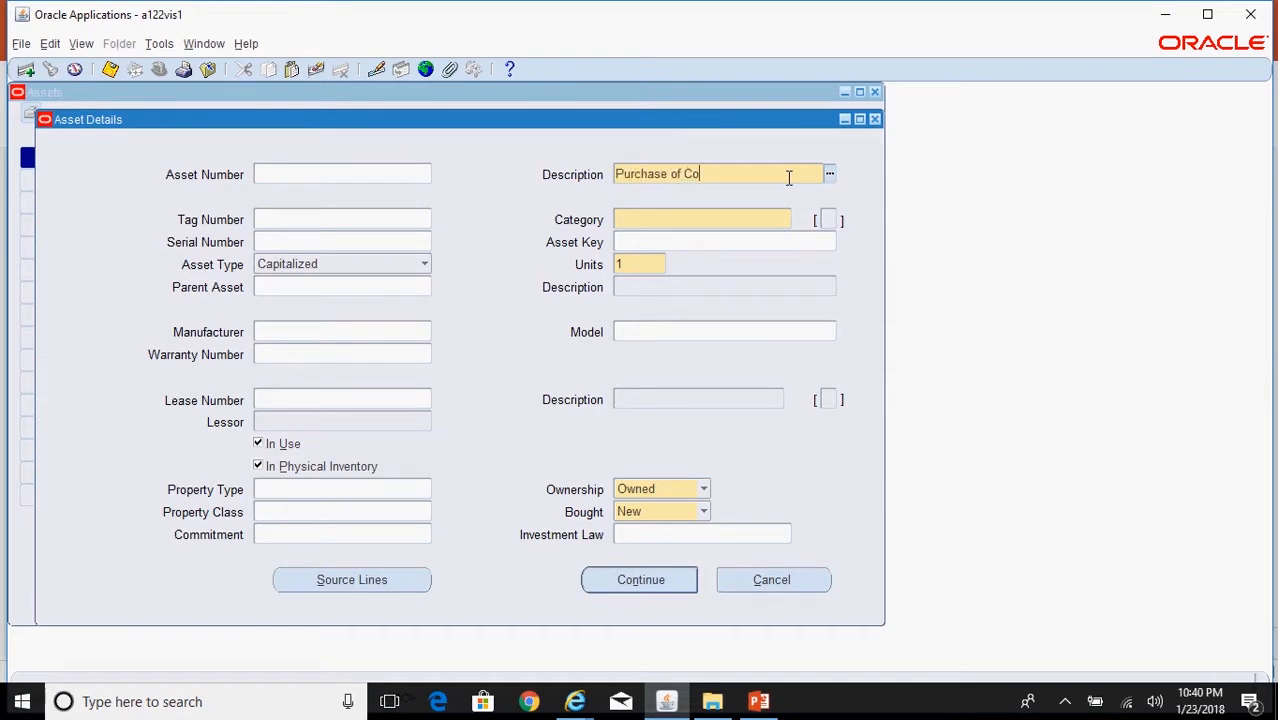
text(mputer Software)
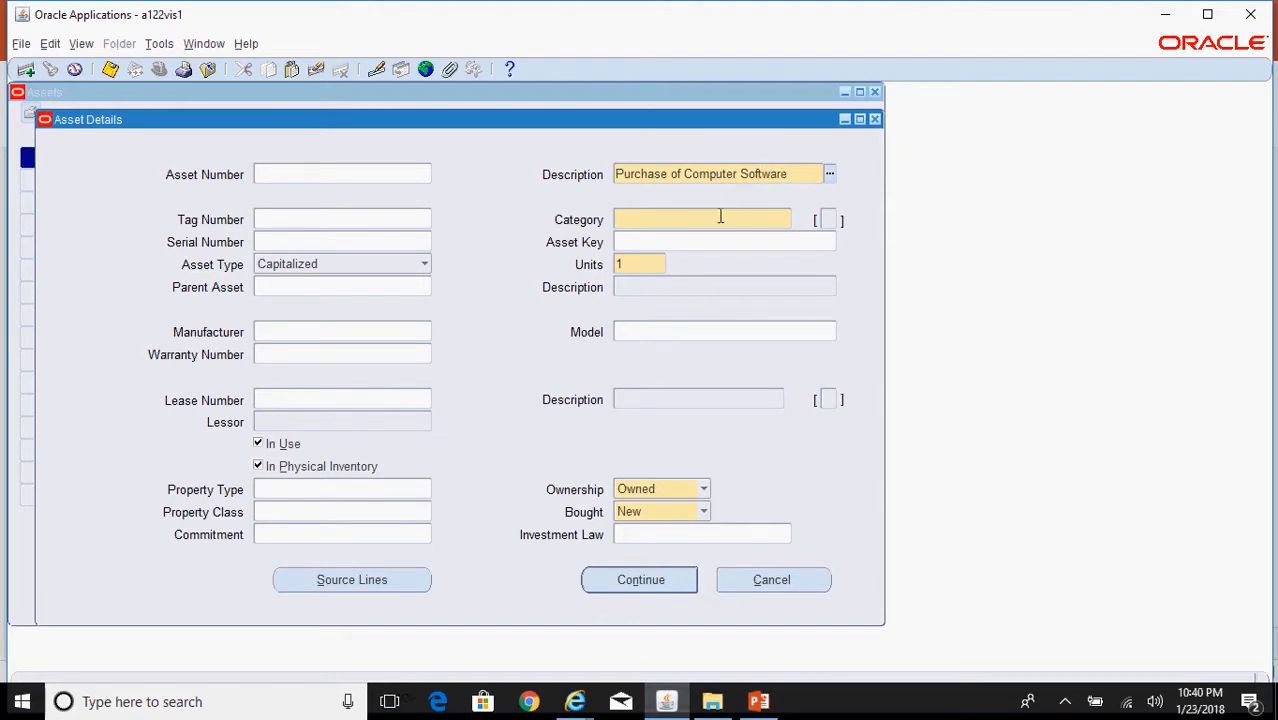
Set the asset category to major category COMPUTER and minor category SOFTWARE, accepting the company detail blank.
click(702, 220)
click(785, 221)
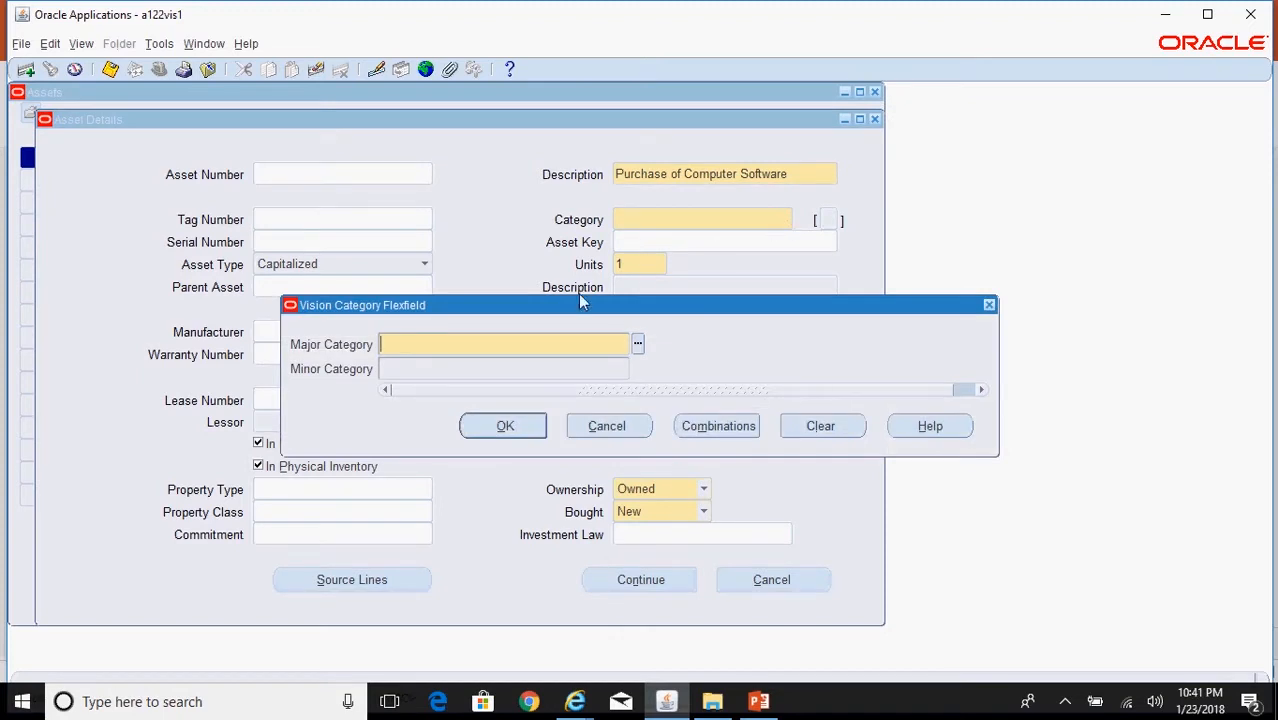
text(computer)
key(Tab)
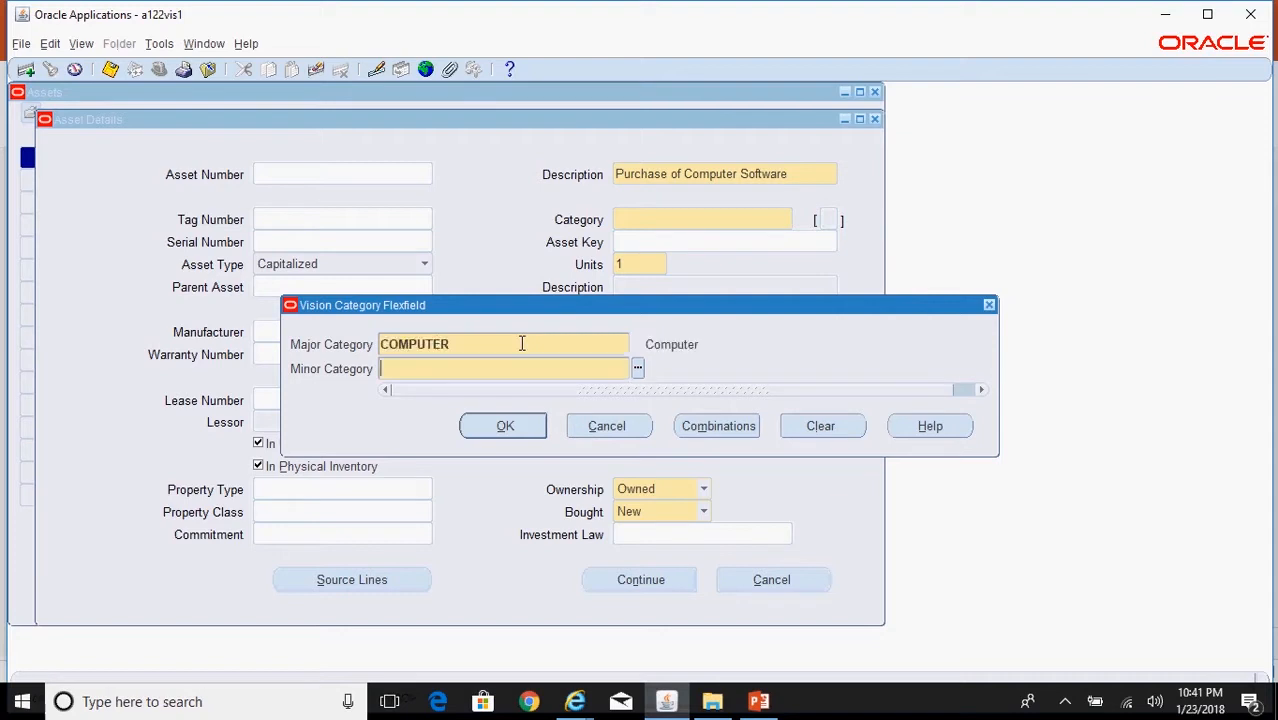
key(ctrl+l)
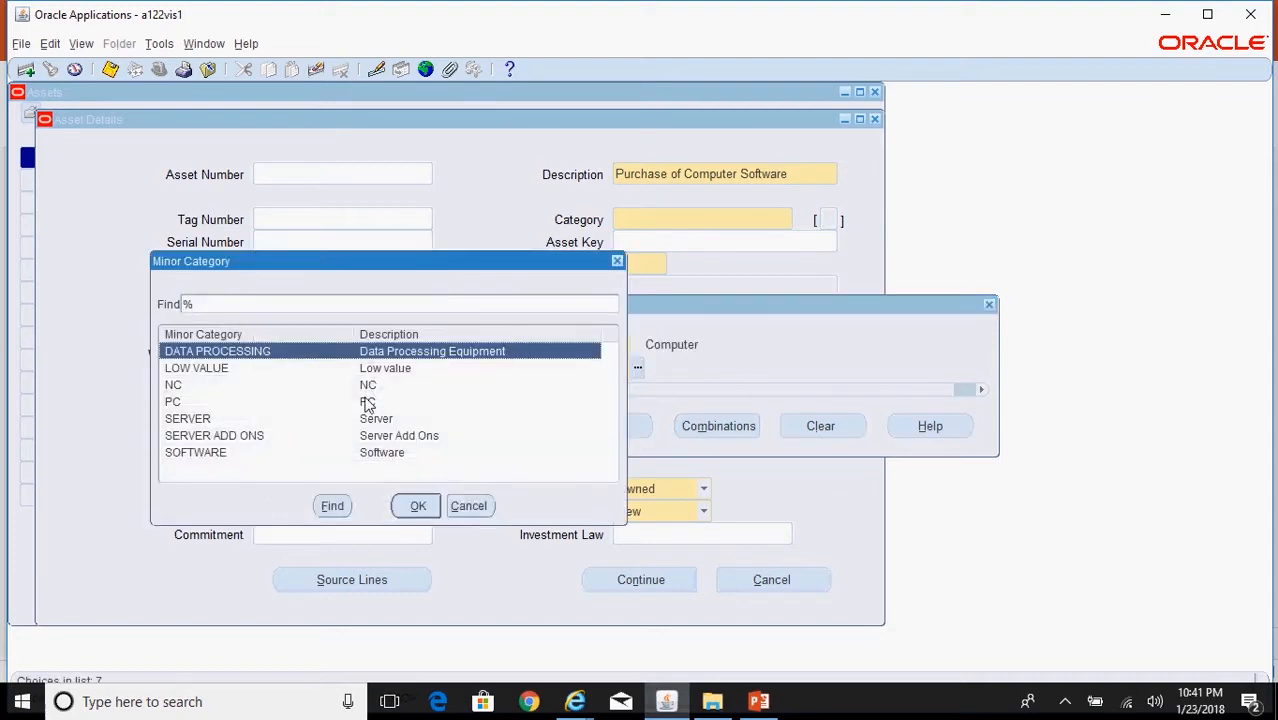
click(376, 455)
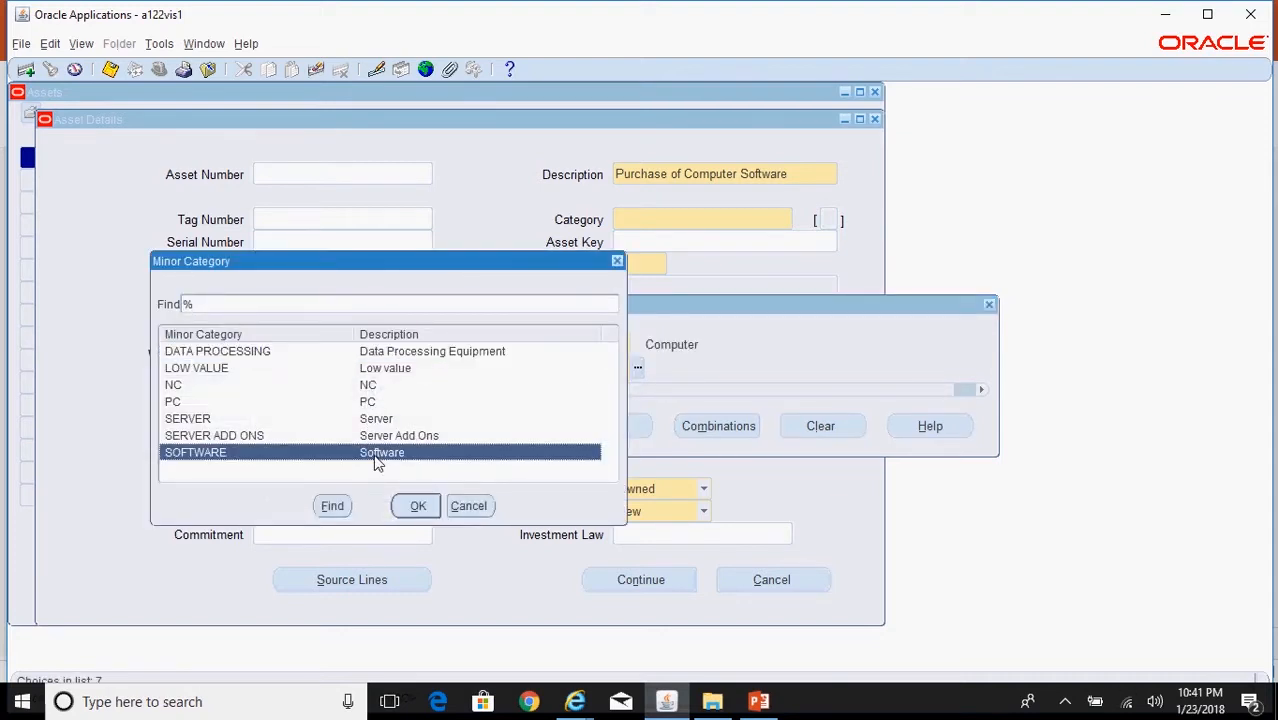
click(418, 505)
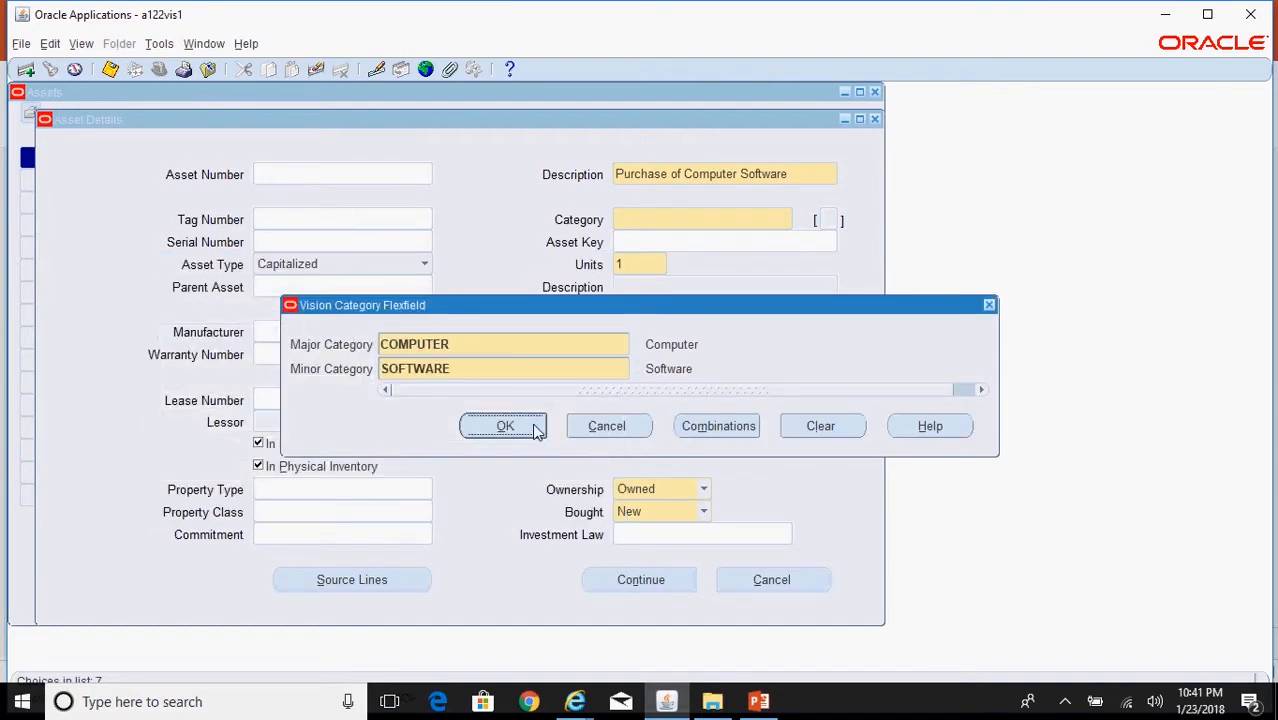
click(533, 428)
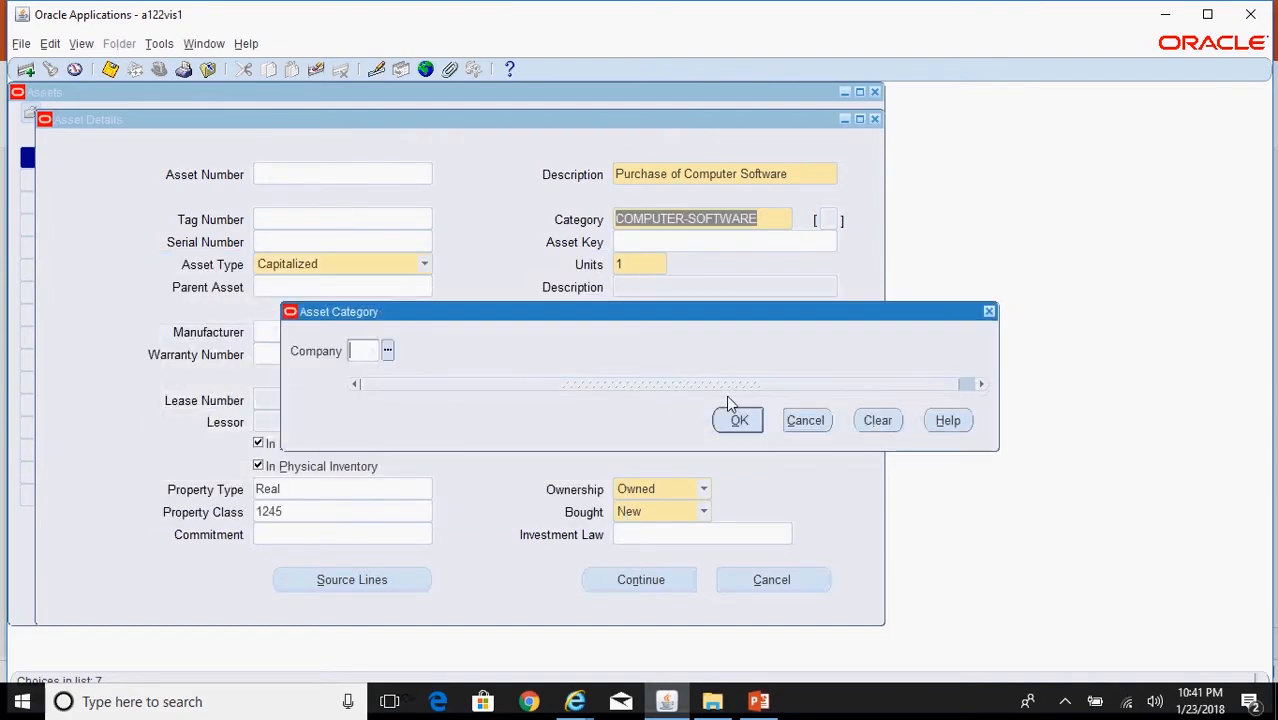
click(739, 420)
Set the asset key to NONE and continue to the asset's book information.
click(634, 263)
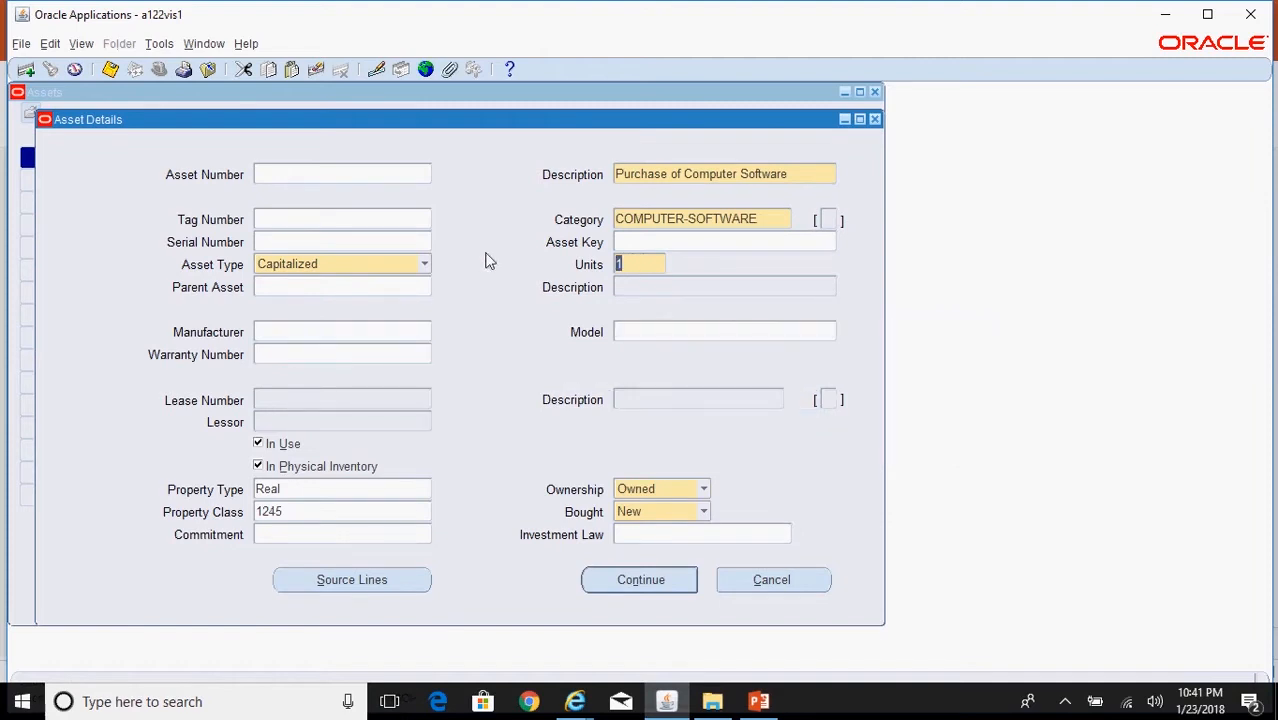
click(350, 219)
click(648, 585)
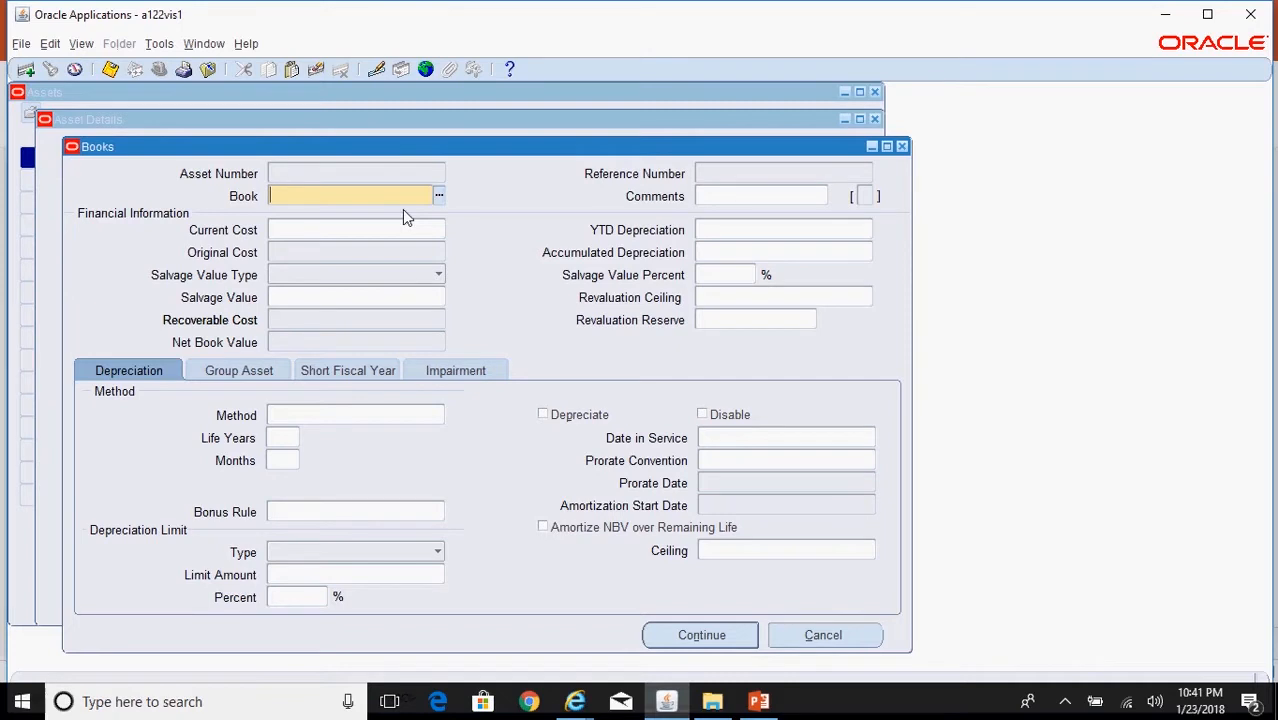
Assign the asset to the OPS CORP book and set its current cost to 35,000.
text(OPS CORP)
key(Tab)
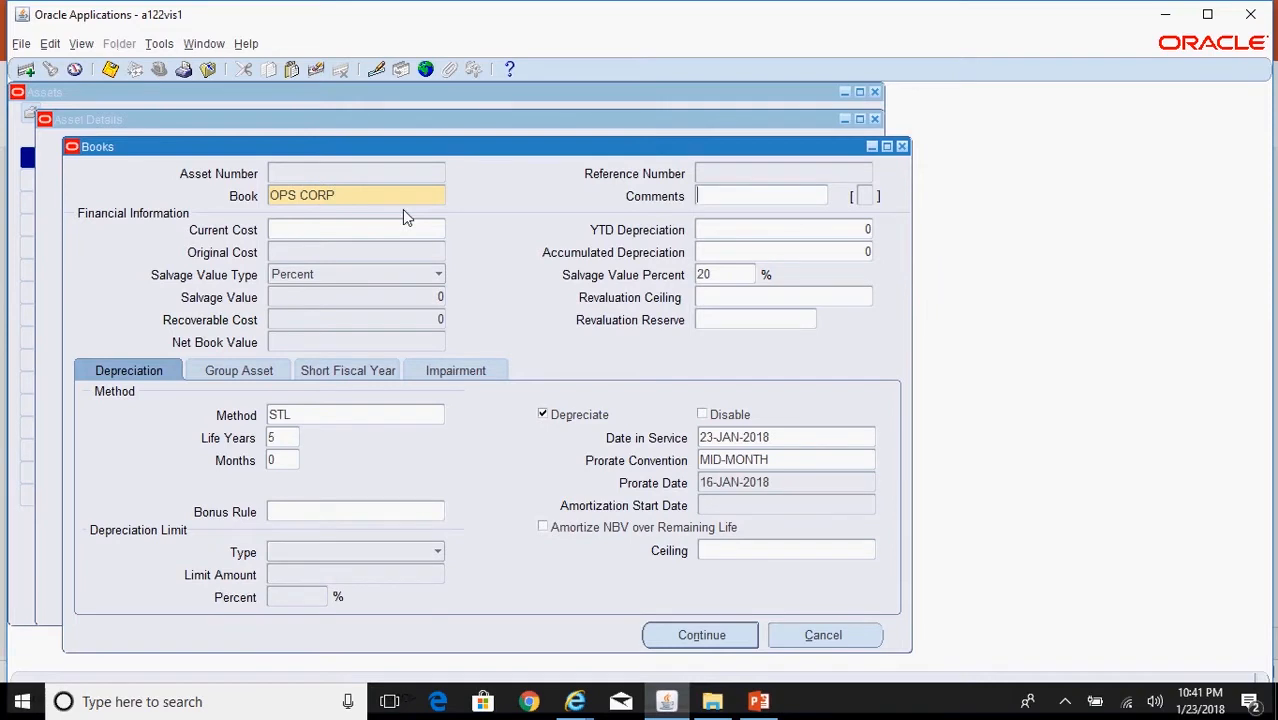
click(406, 227)
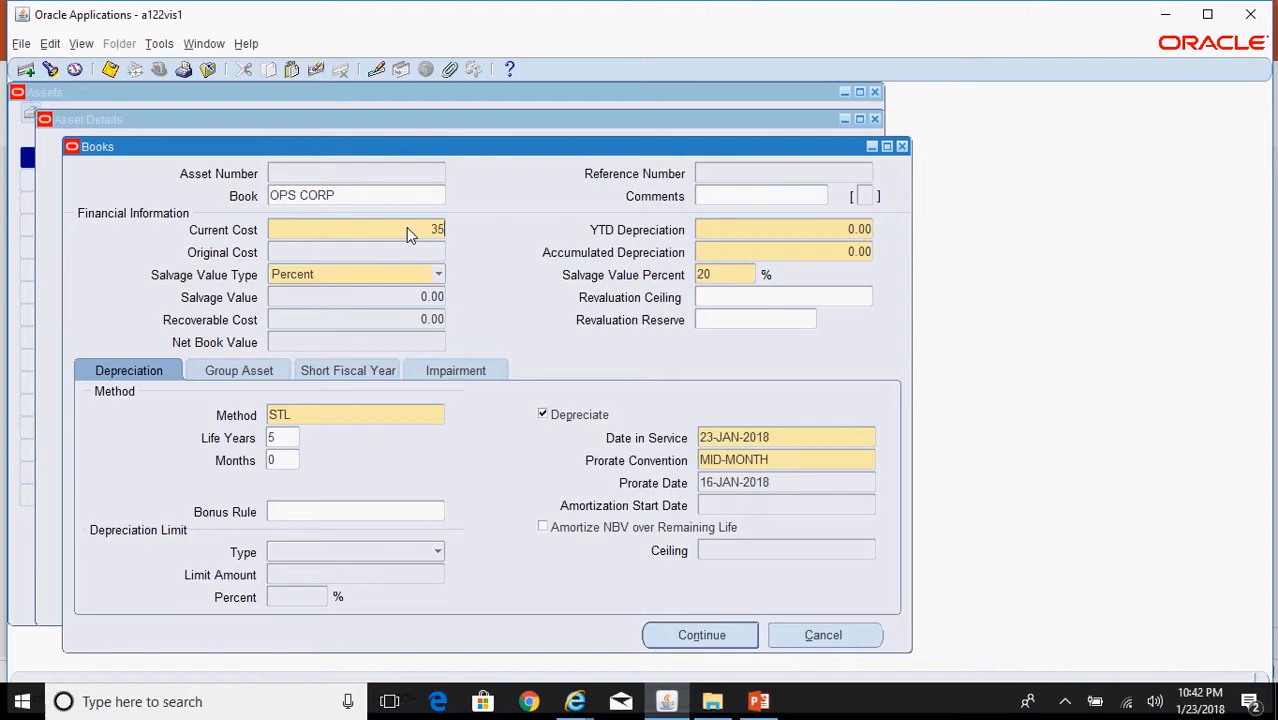
key(Tab)
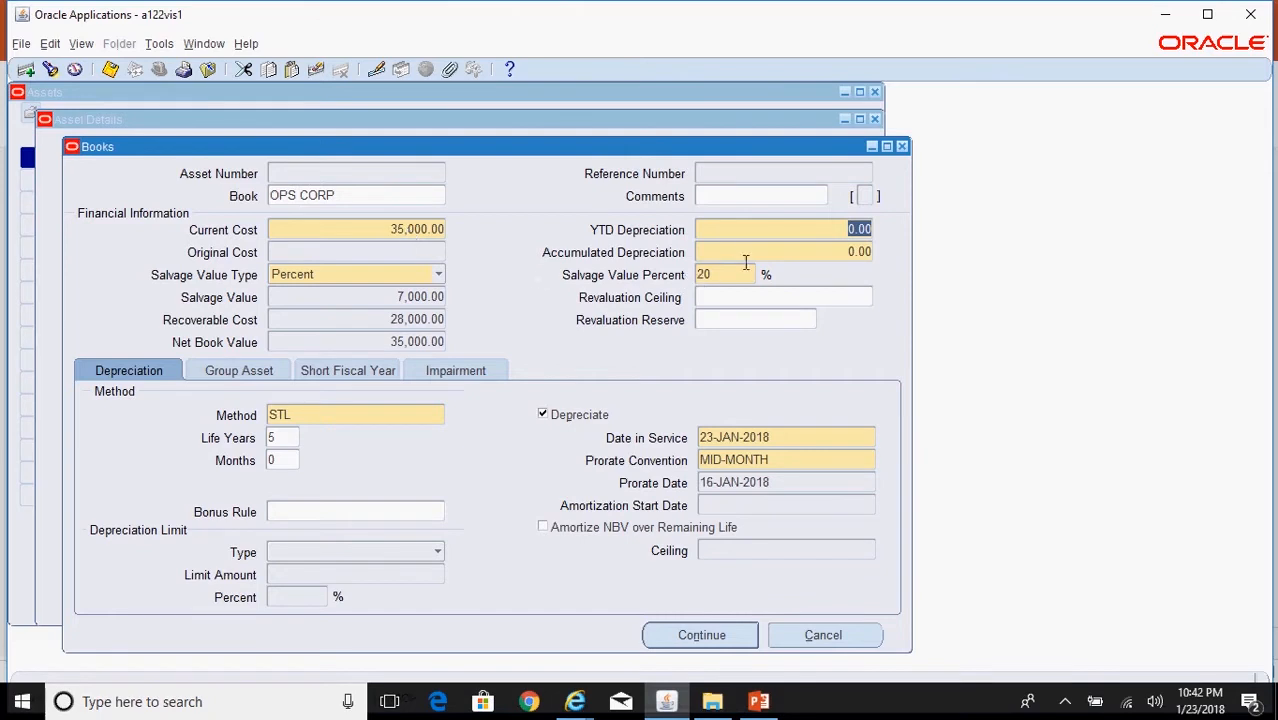
click(807, 253)
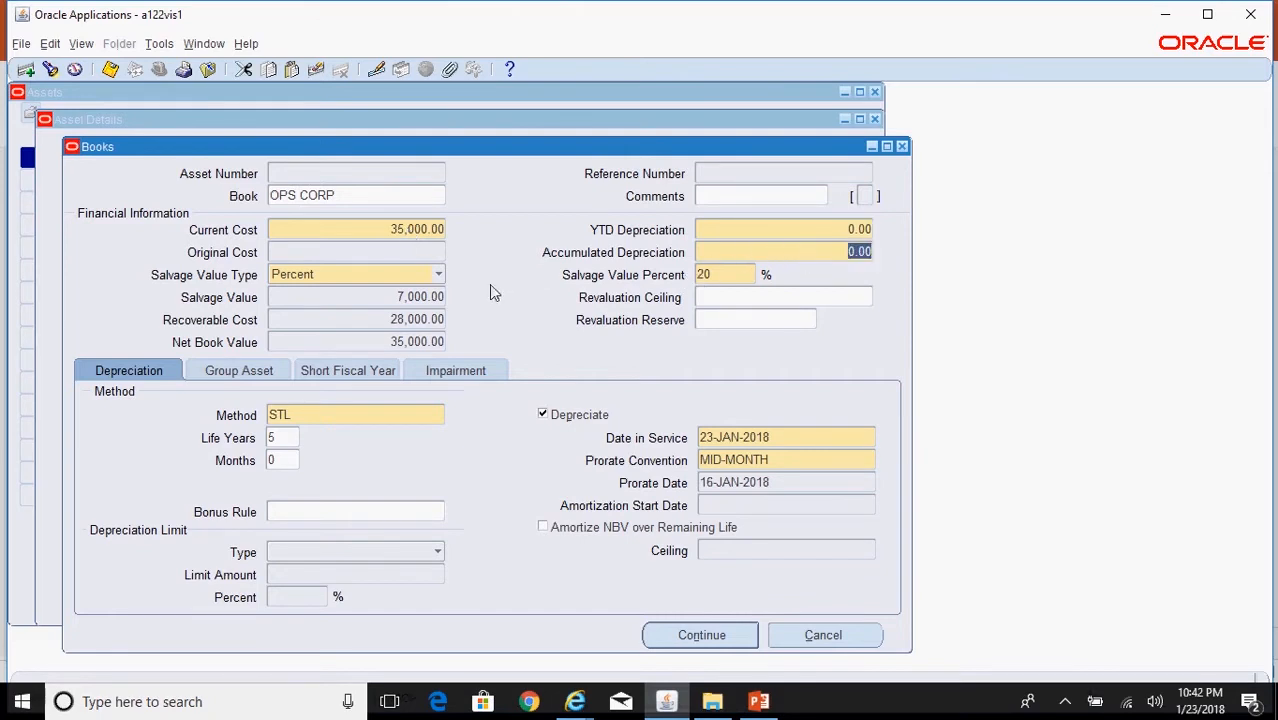
Switch the salvage value type to Amount and set the salvage value to 0.
click(432, 299)
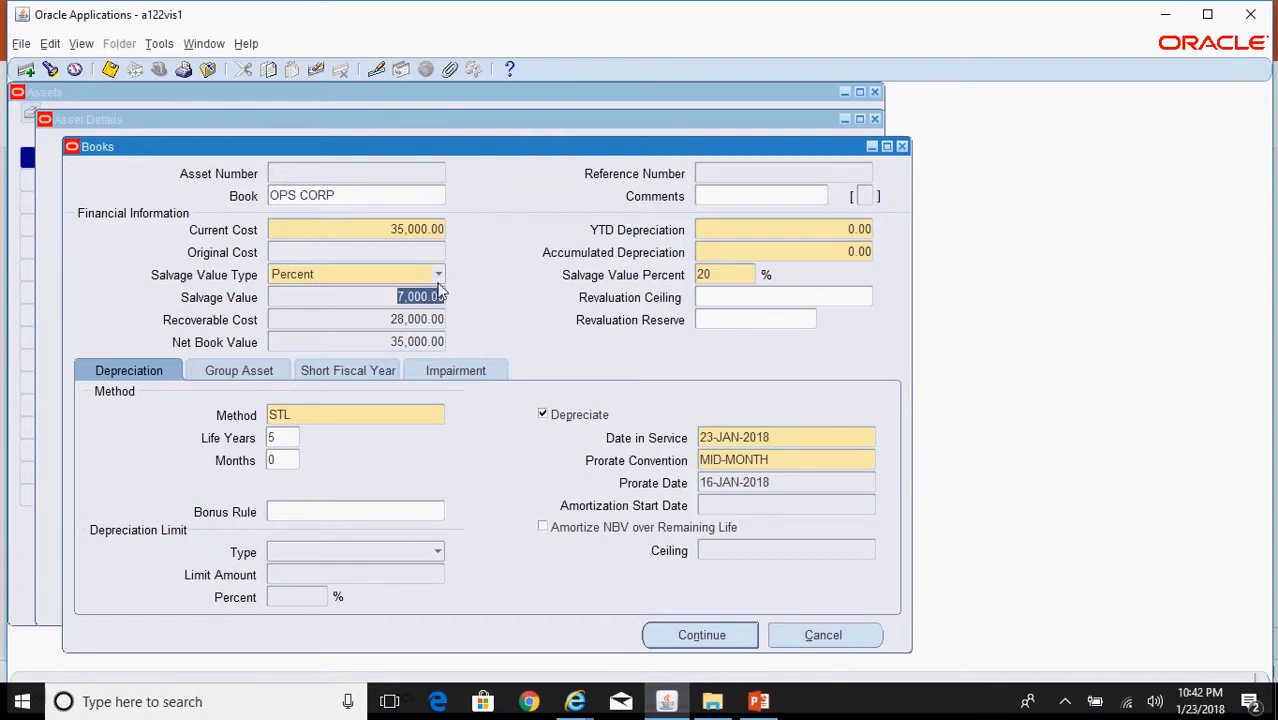
click(439, 277)
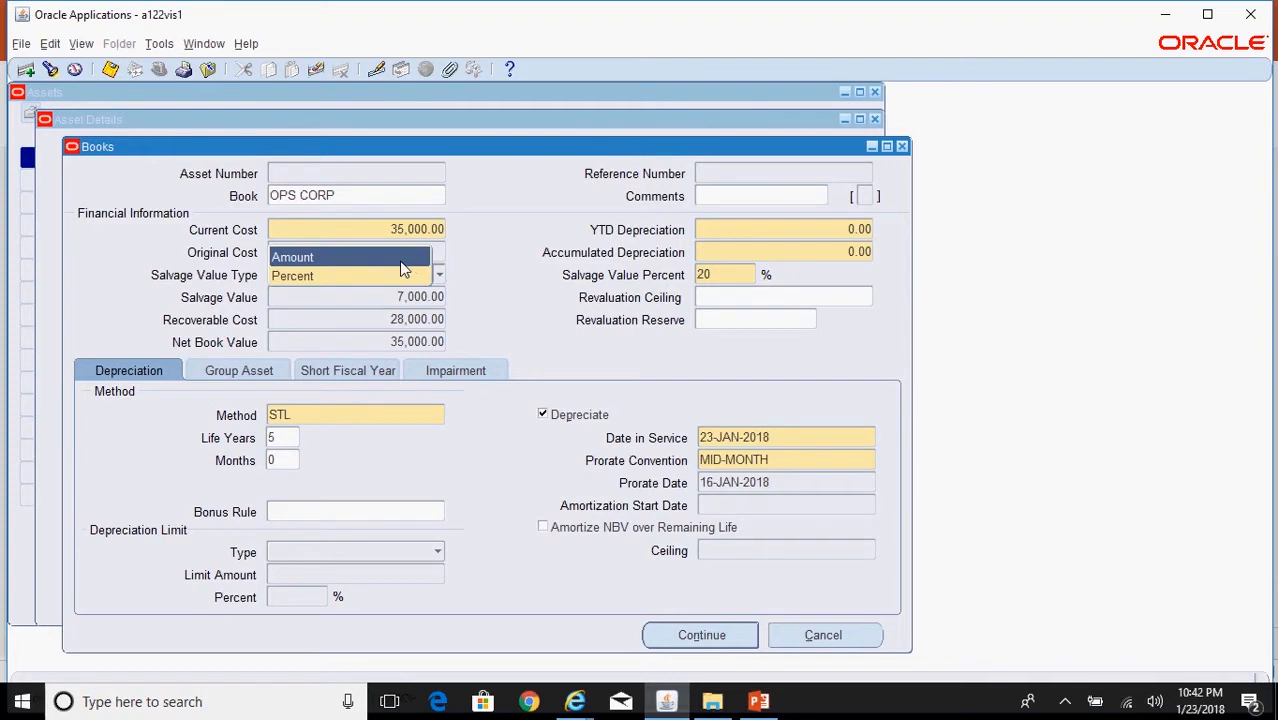
click(365, 258)
click(418, 296)
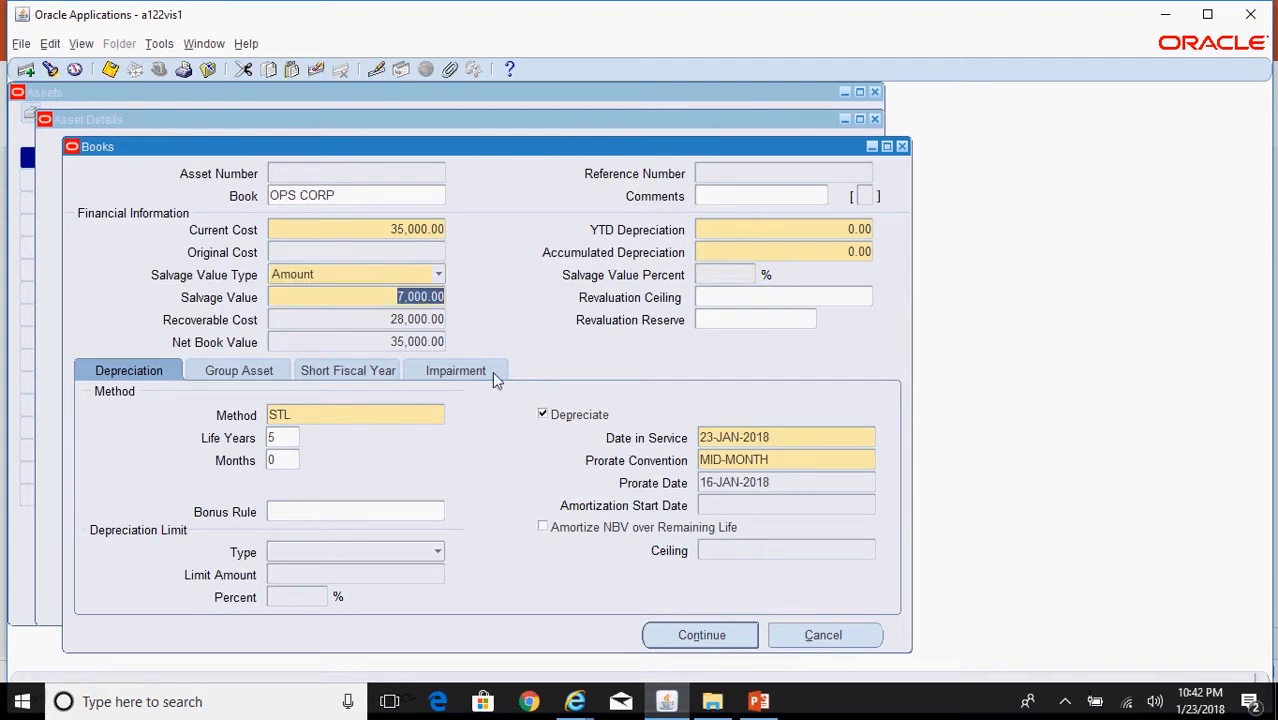
text(0)
key(Tab)
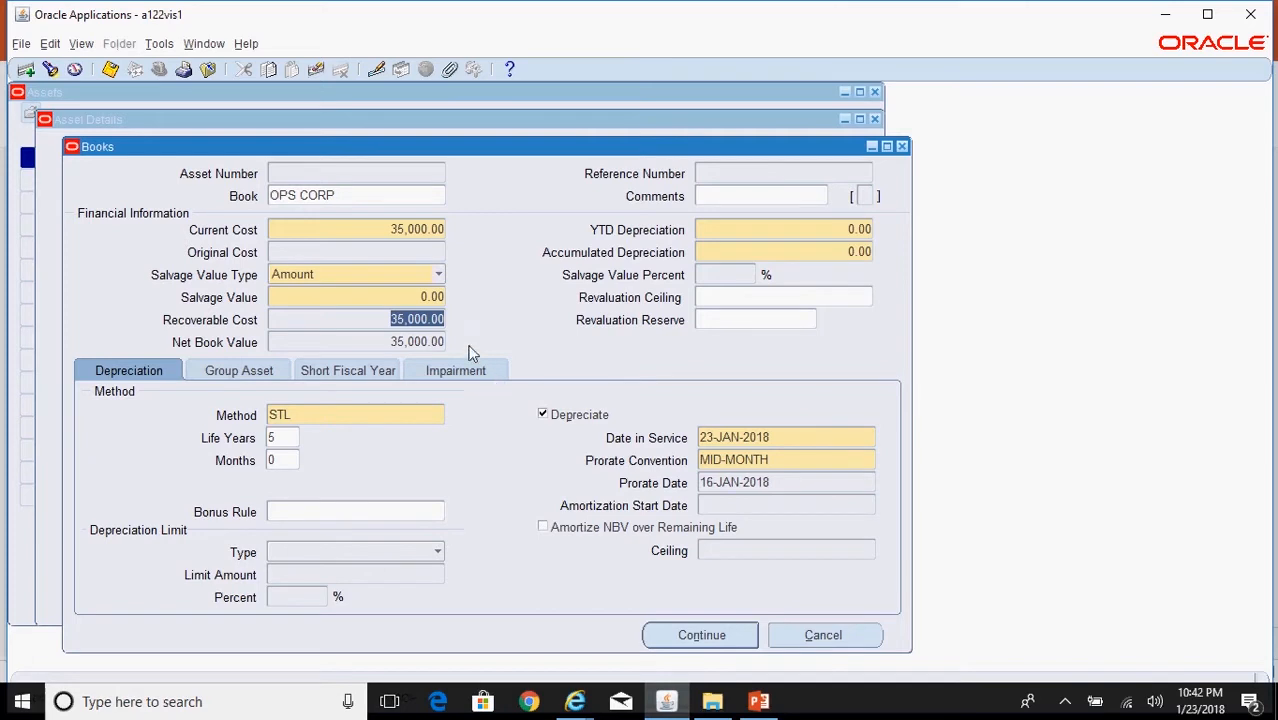
Review the asset's salvage value, depreciation method, life in years, prorate convention and date in service.
click(432, 297)
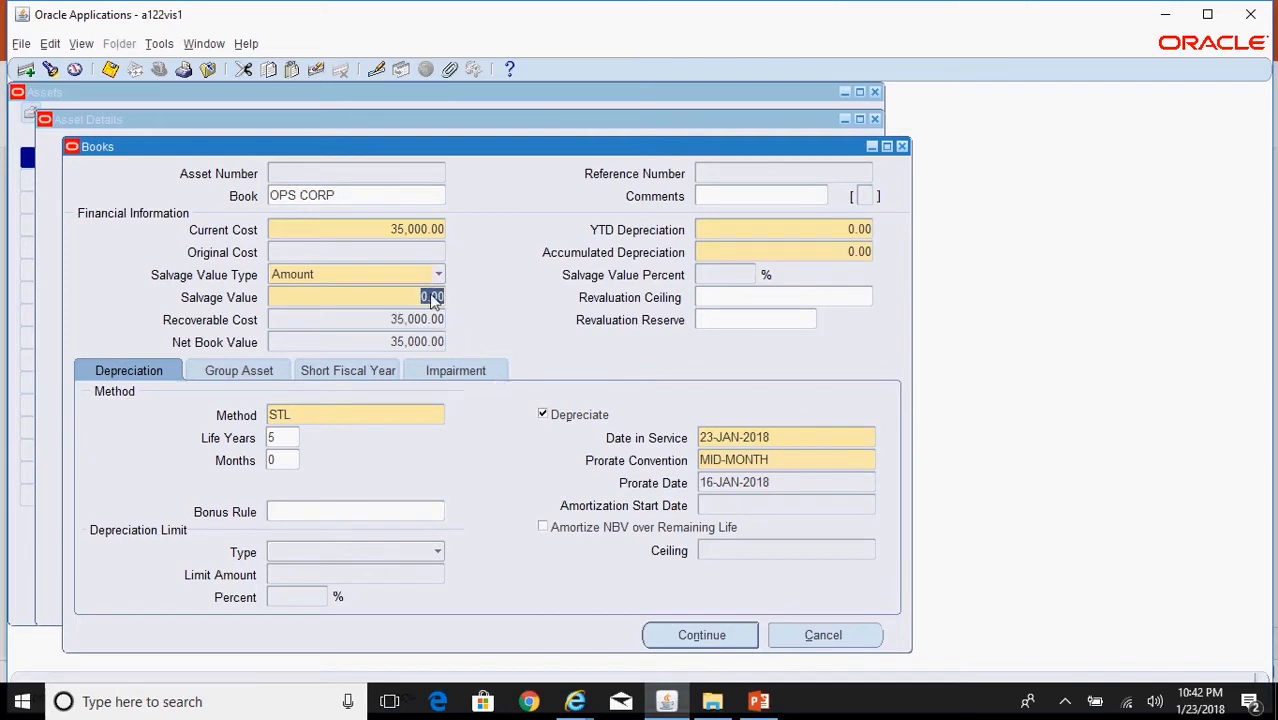
click(322, 418)
click(284, 438)
click(786, 464)
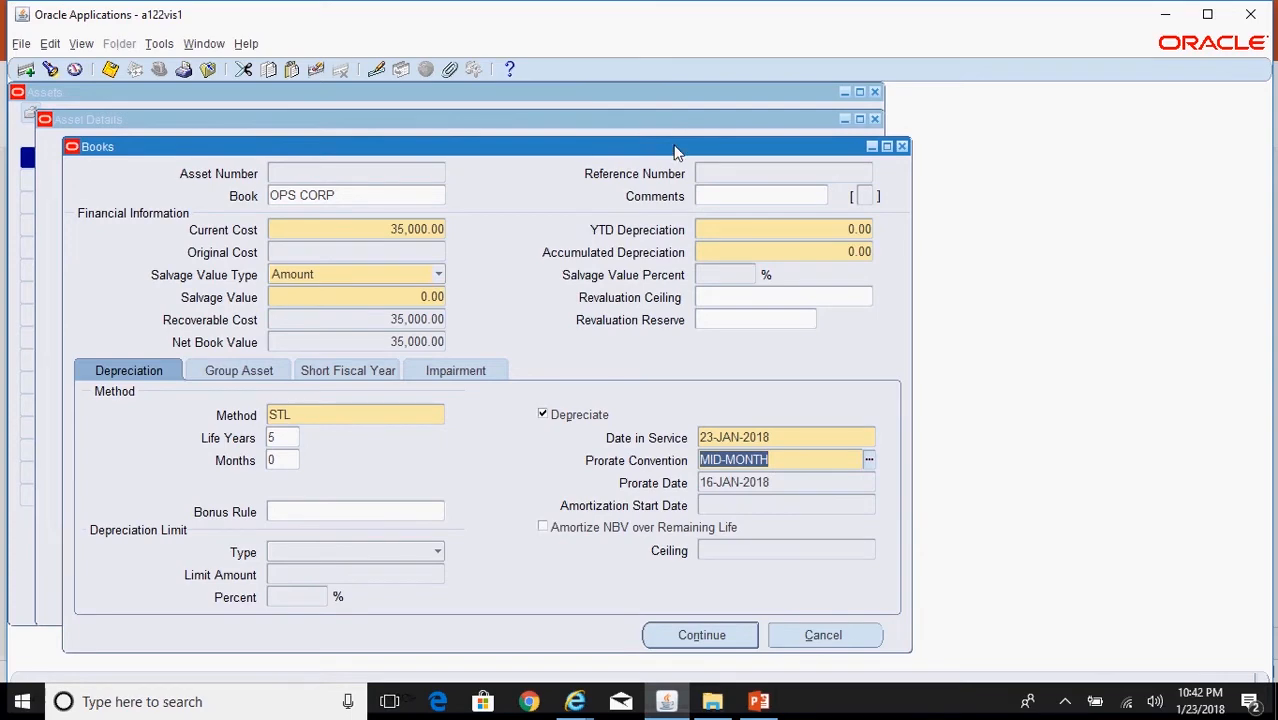
drag(676, 147, 747, 348)
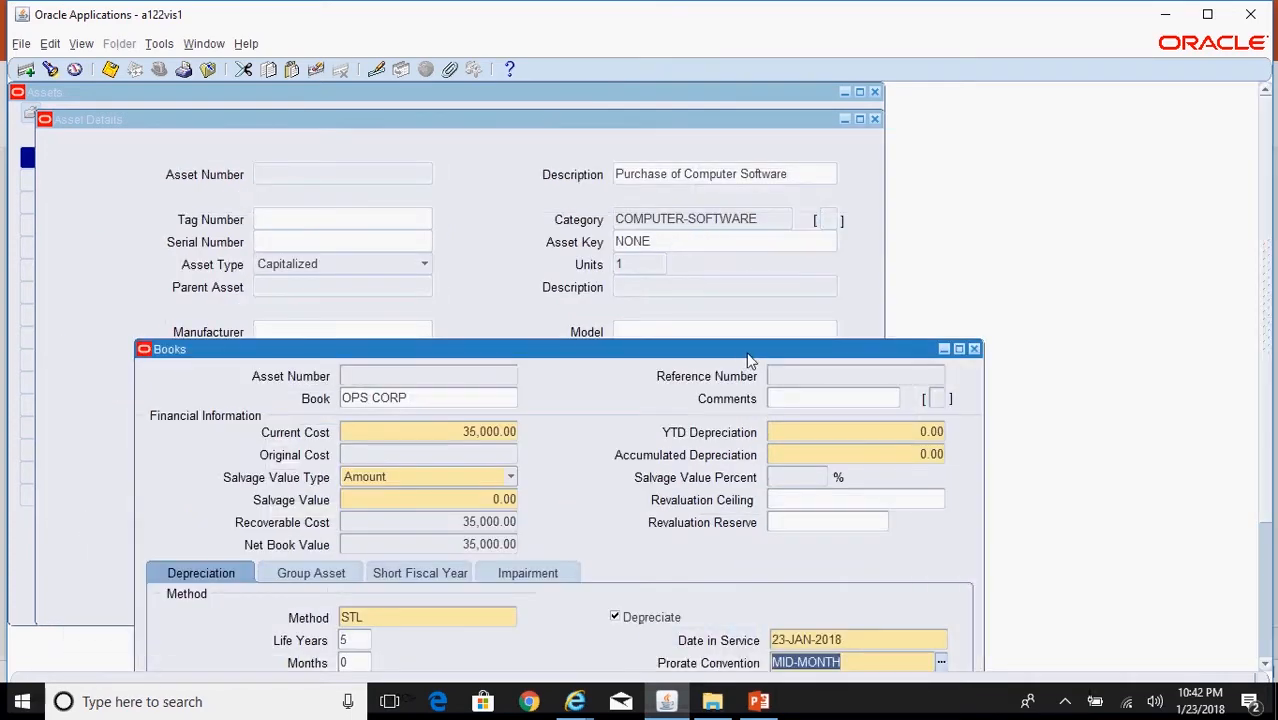
drag(750, 350, 656, 106)
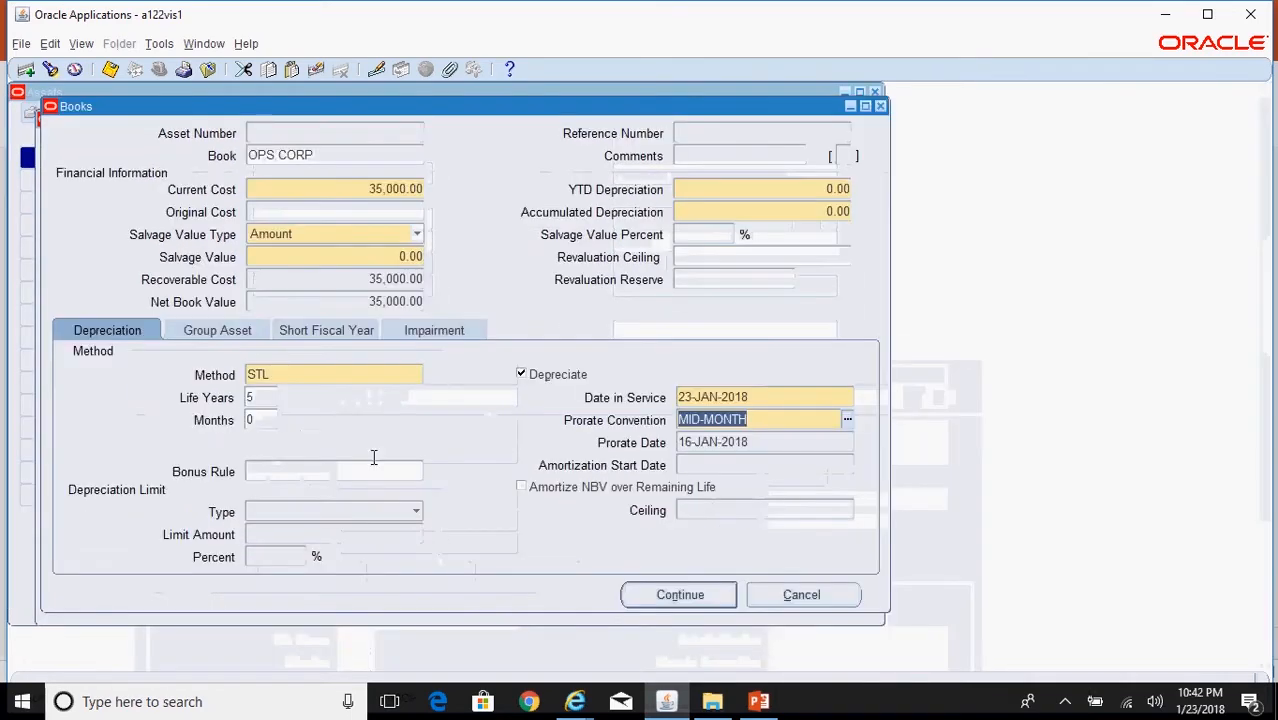
click(300, 375)
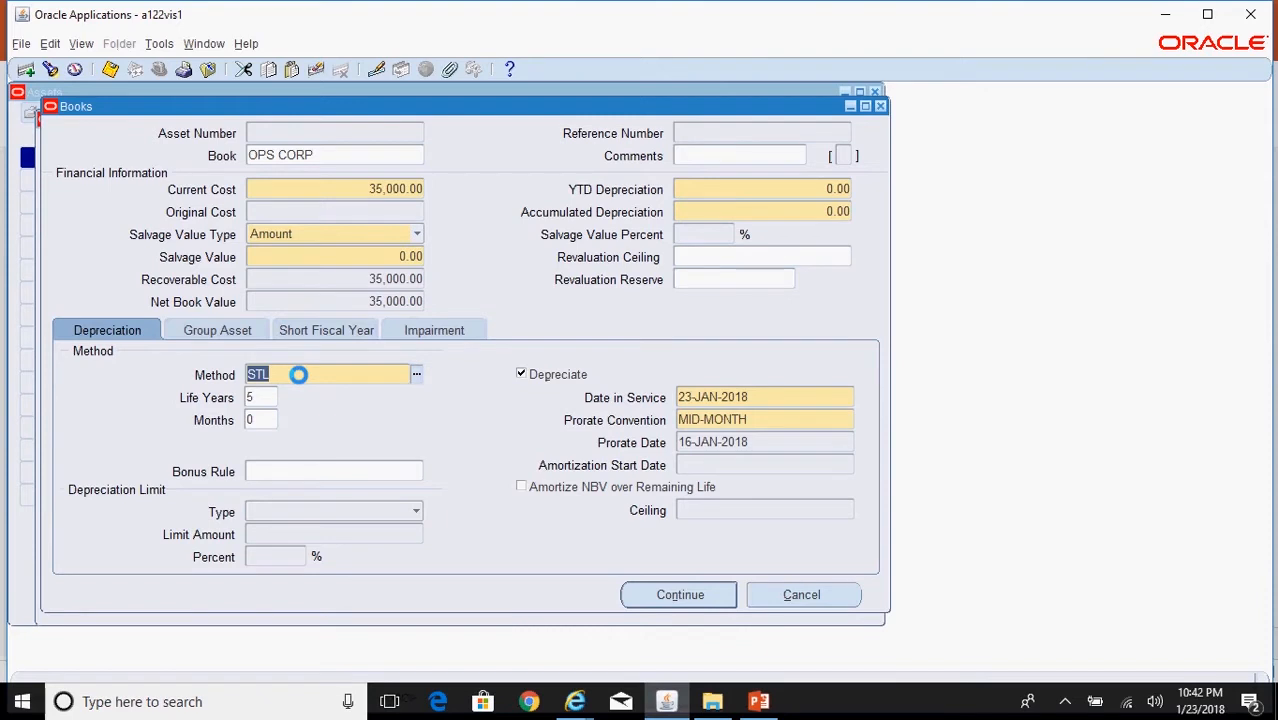
click(772, 399)
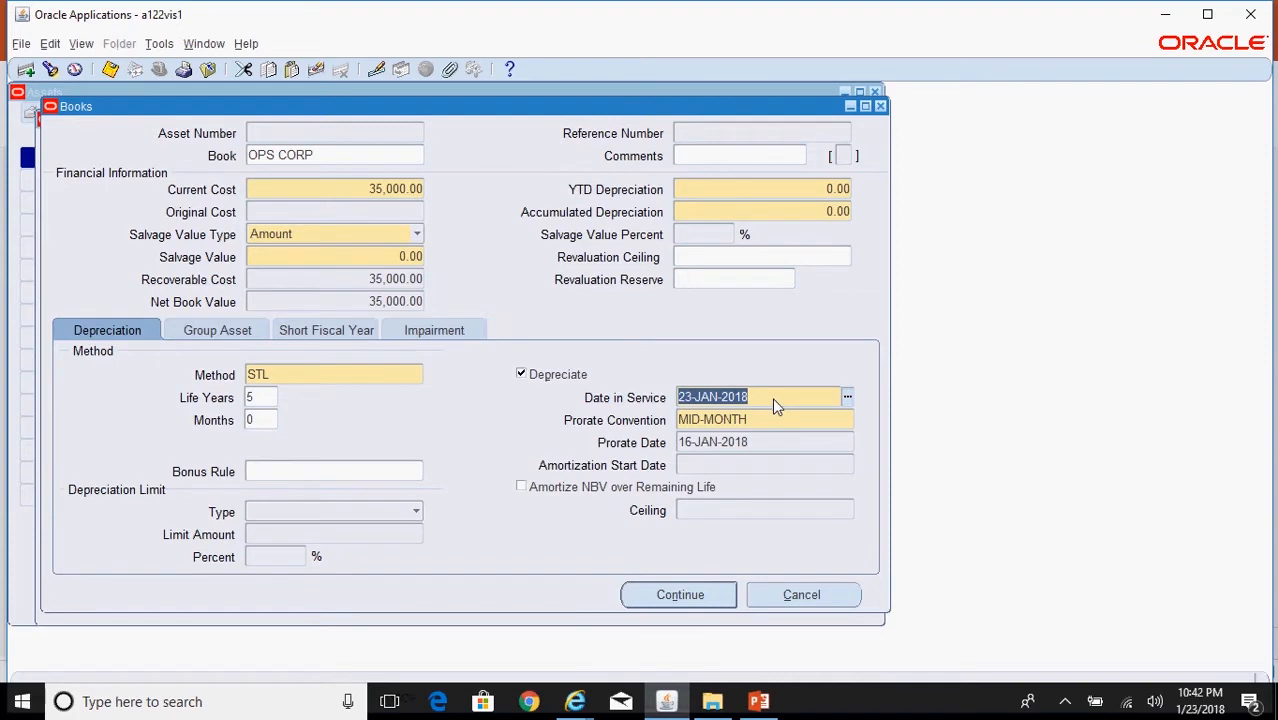
Continue to the assignments and assign 1 unit to an expense account with department 000, keeping the other default account segments.
click(719, 596)
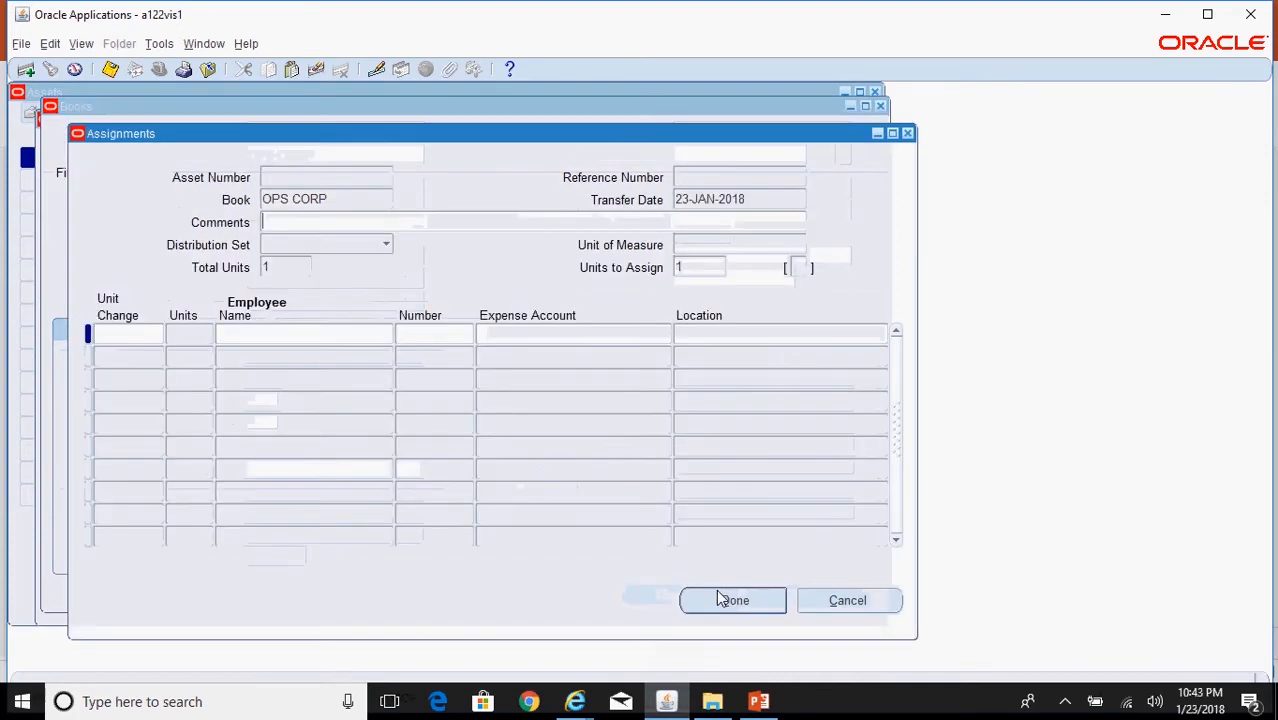
click(126, 337)
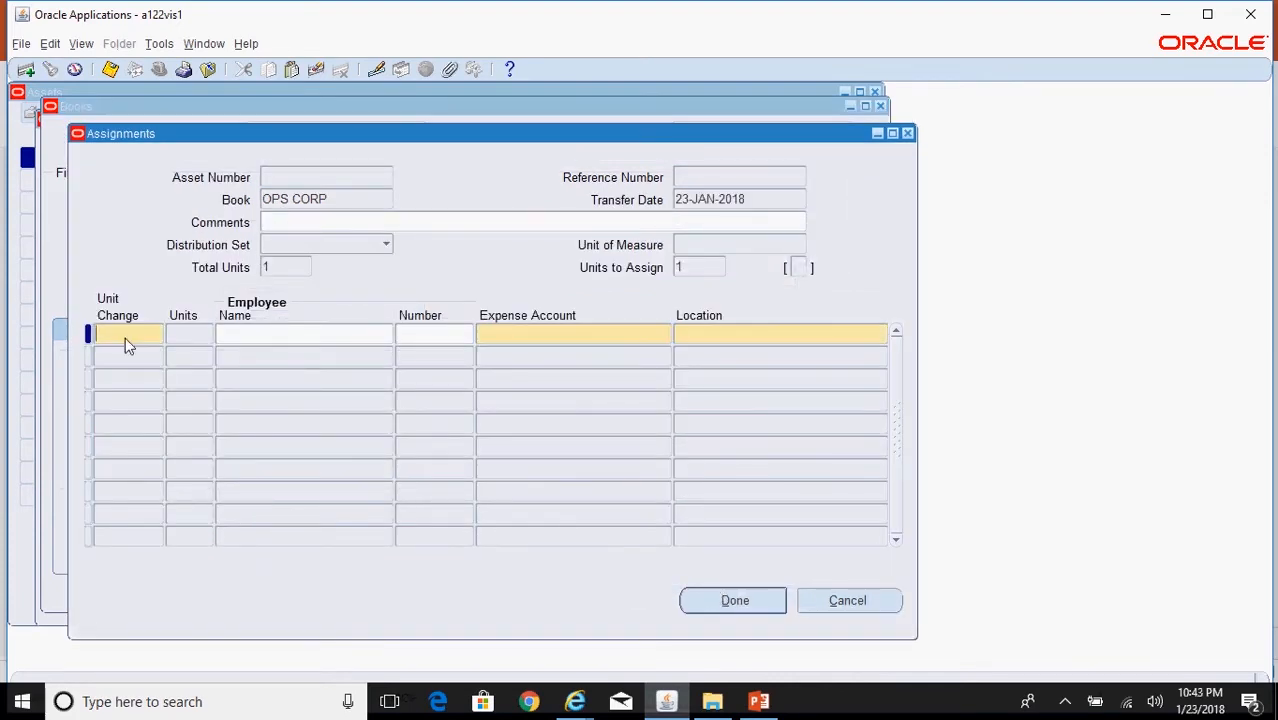
text(1)
click(506, 337)
click(665, 336)
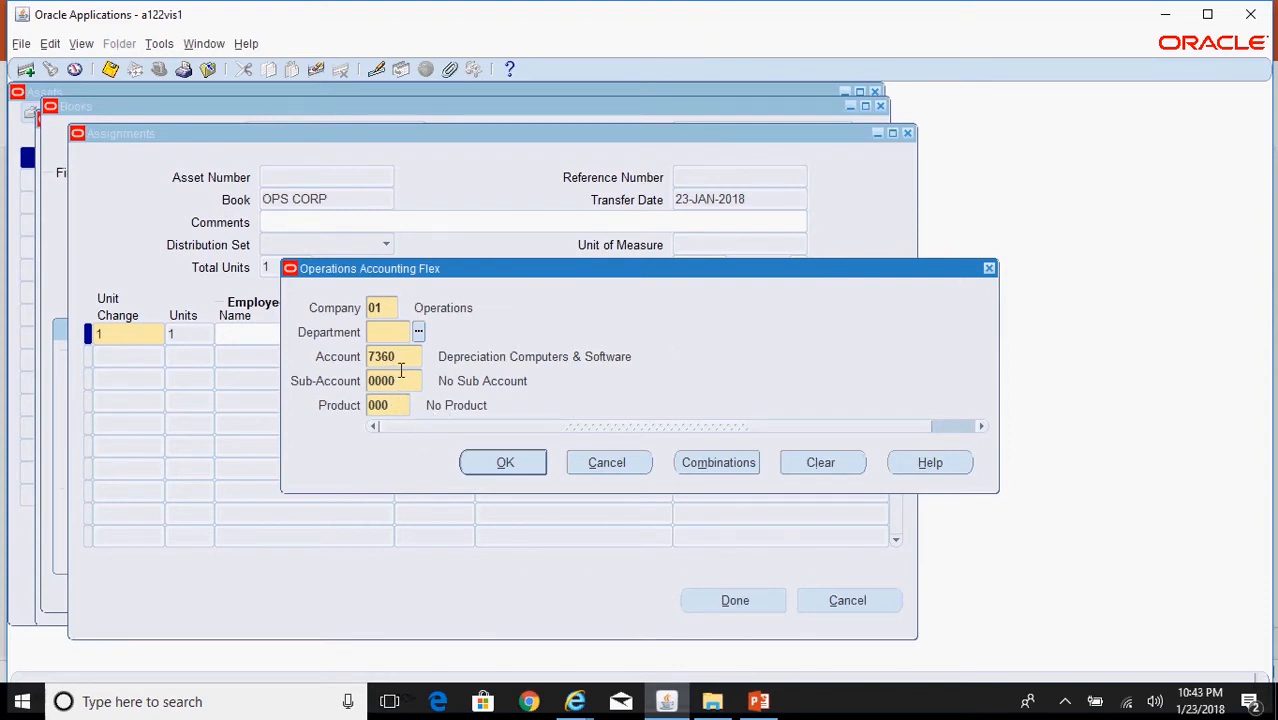
text(000)
key(Tab)
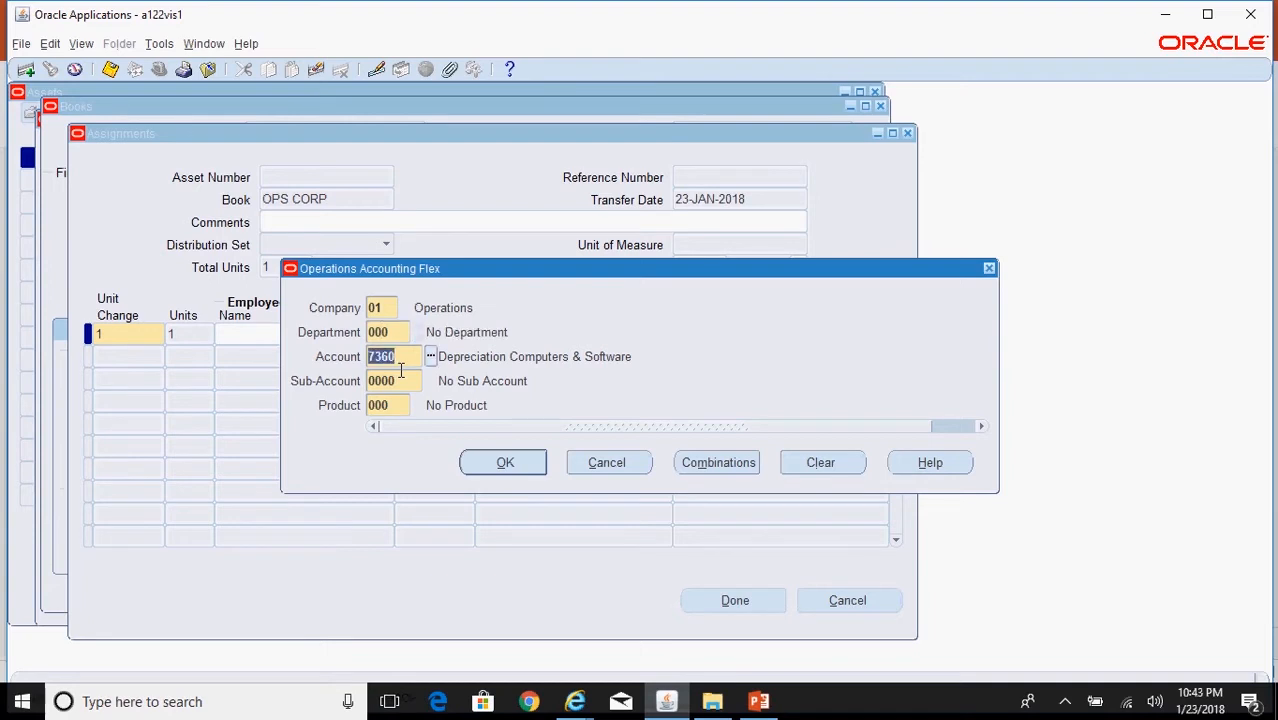
click(528, 468)
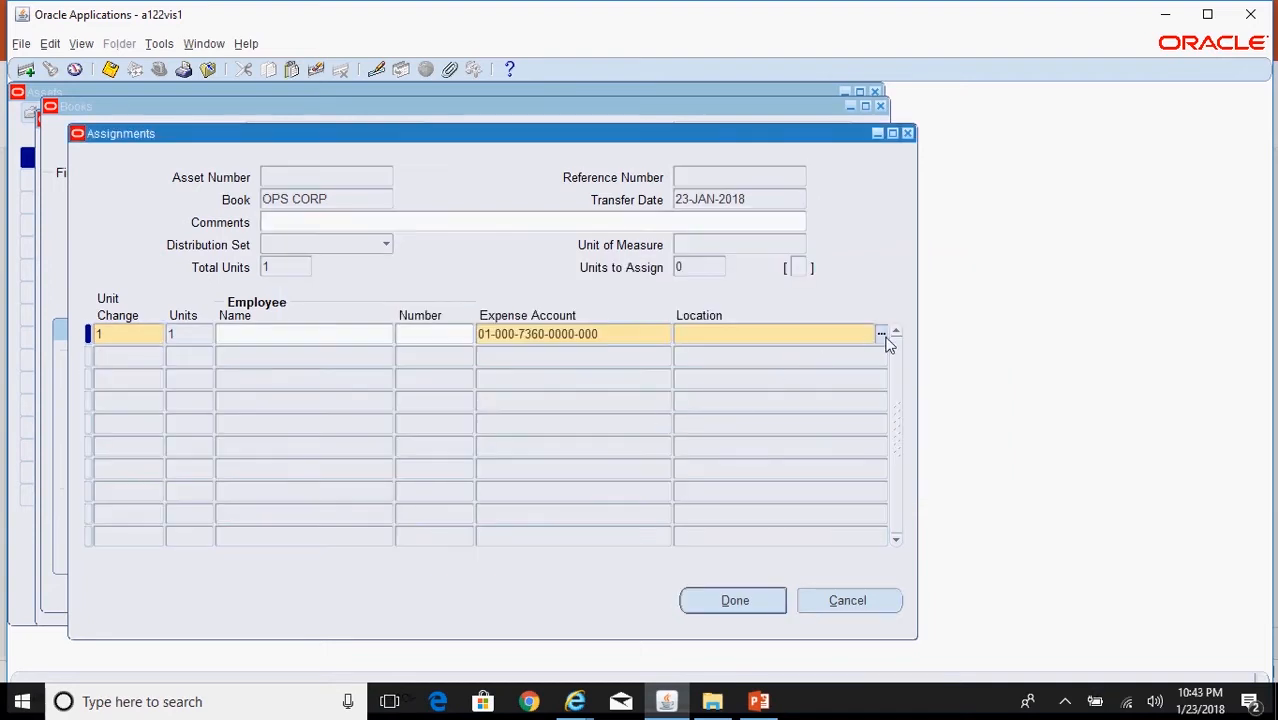
Set the assignment's location to California (no building) and finish the asset addition.
click(882, 334)
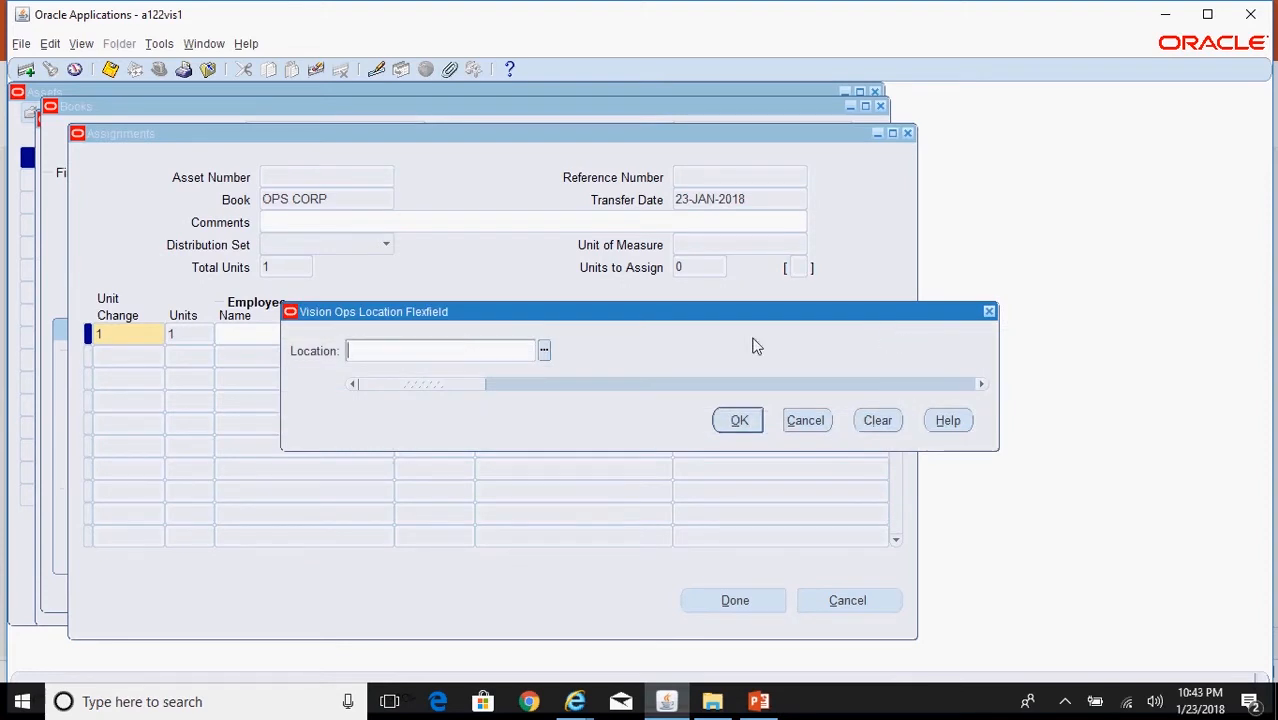
click(545, 354)
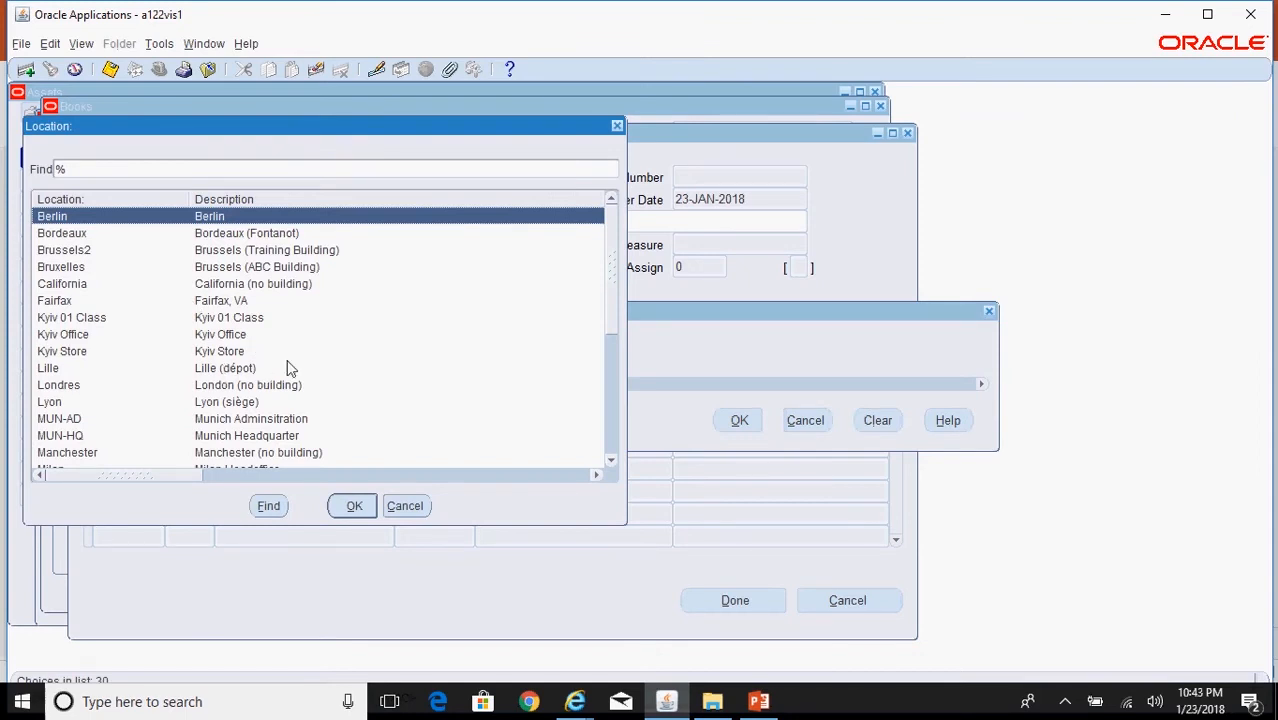
double_click(262, 287)
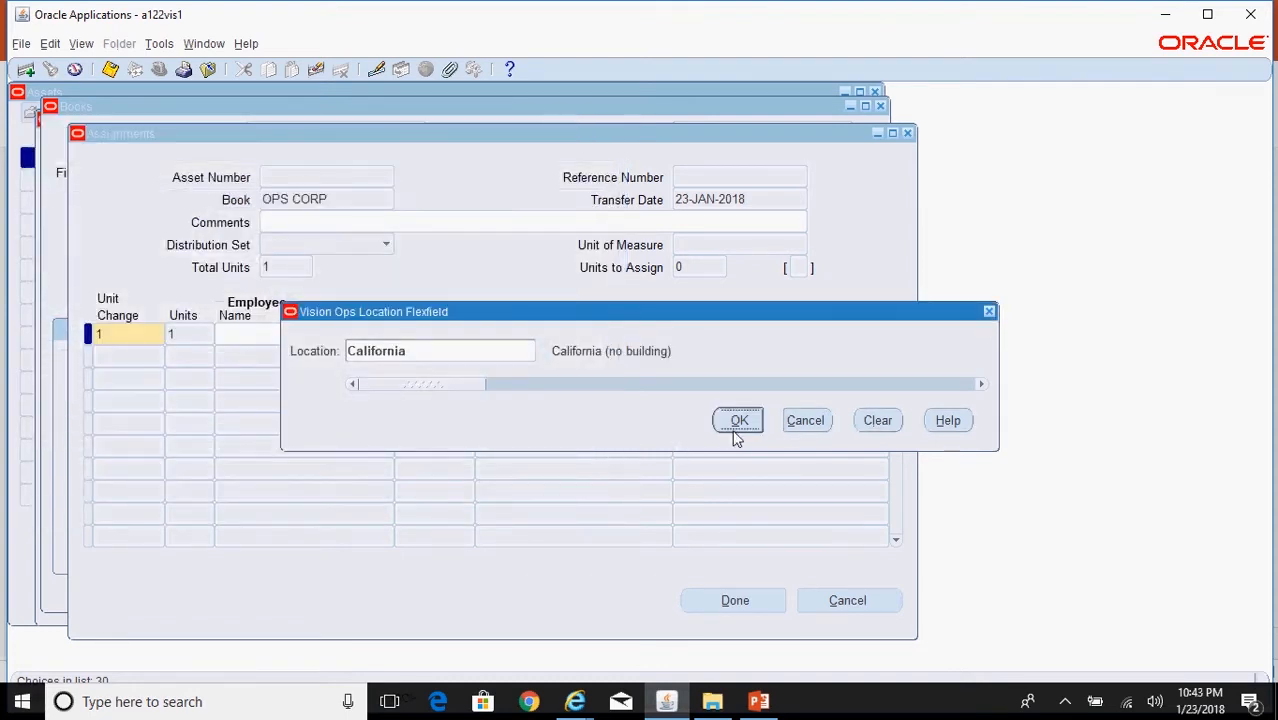
click(745, 426)
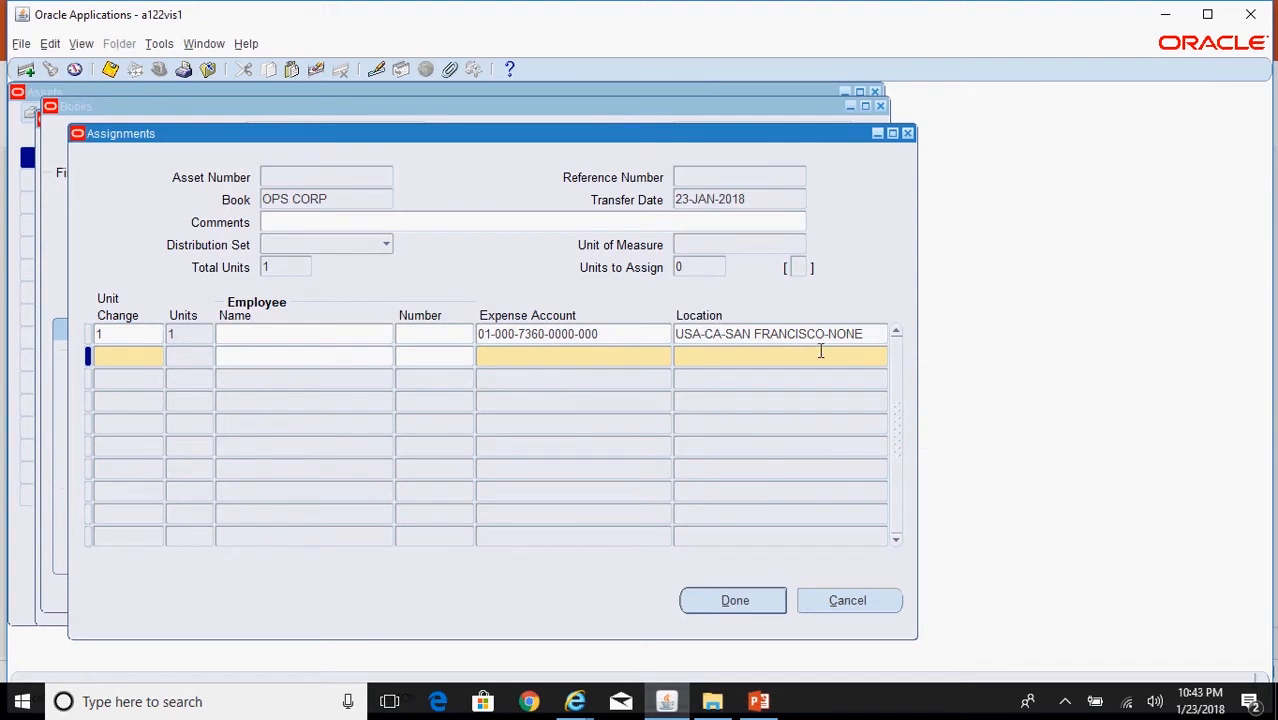
click(855, 339)
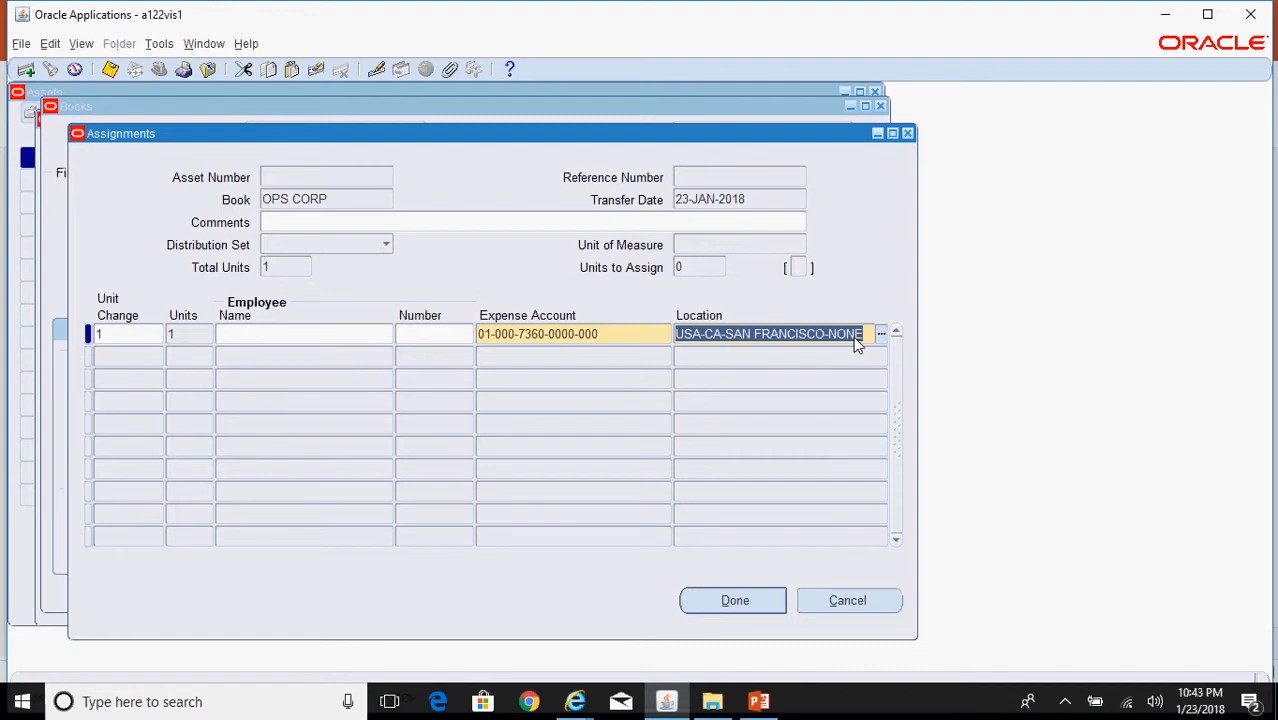
click(757, 598)
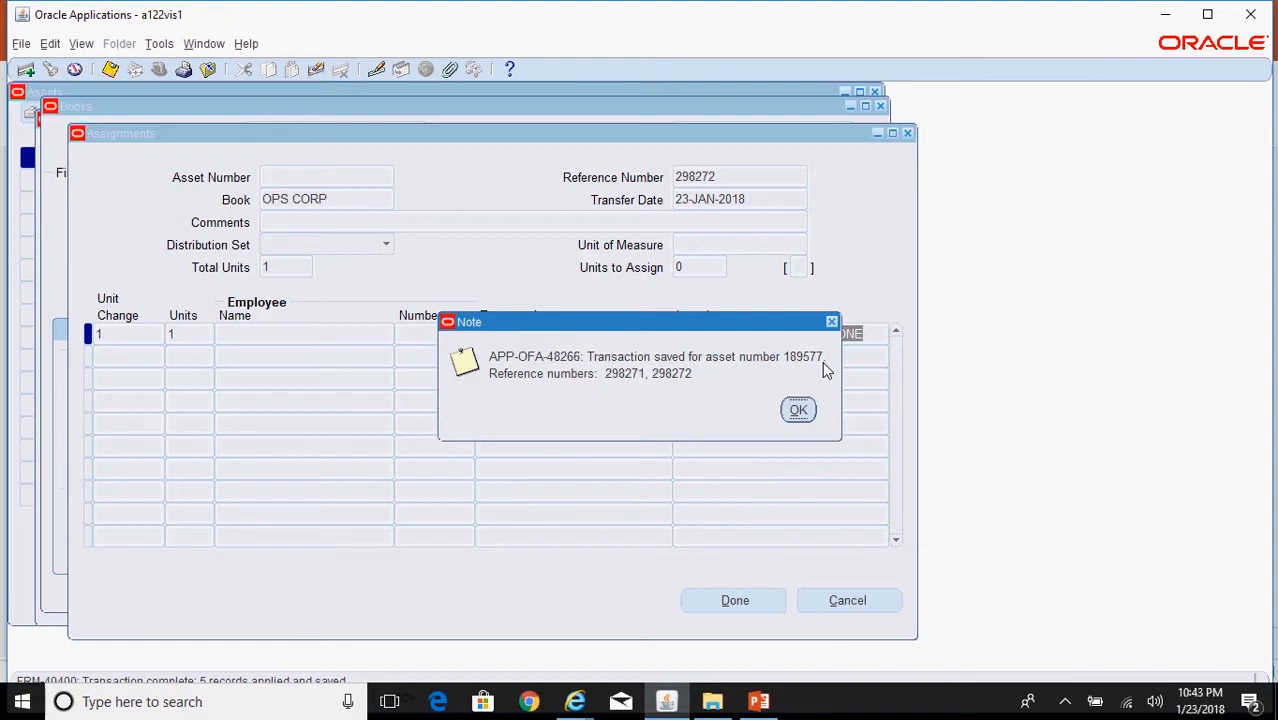
Acknowledge the saved transaction, find asset 189577 through the Asset Workbench, and view its details without changing them.
click(798, 414)
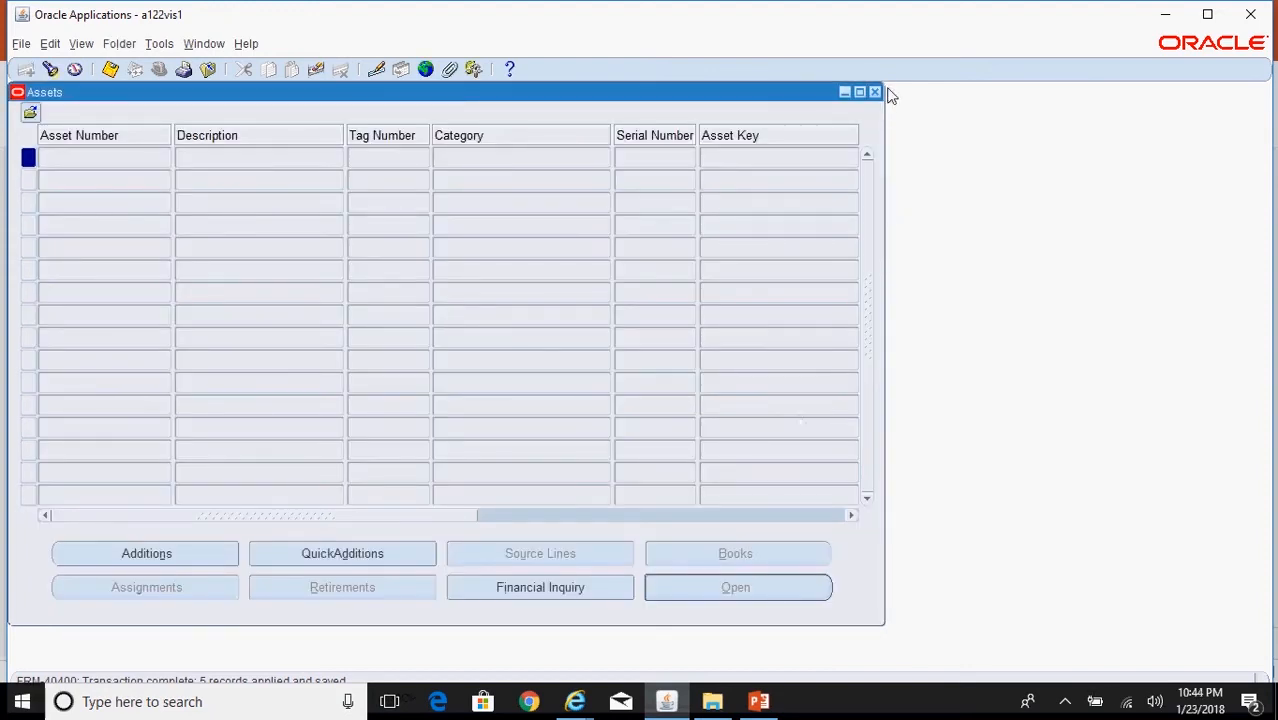
click(876, 91)
double_click(222, 237)
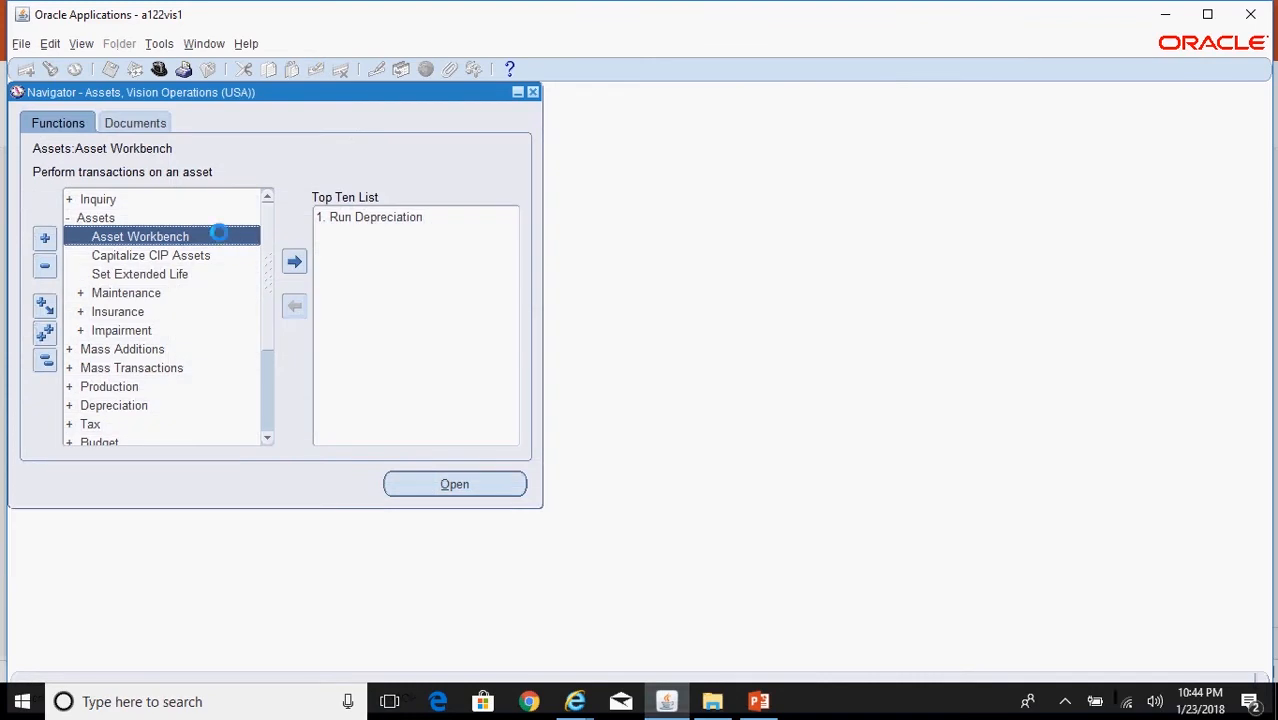
text(189577)
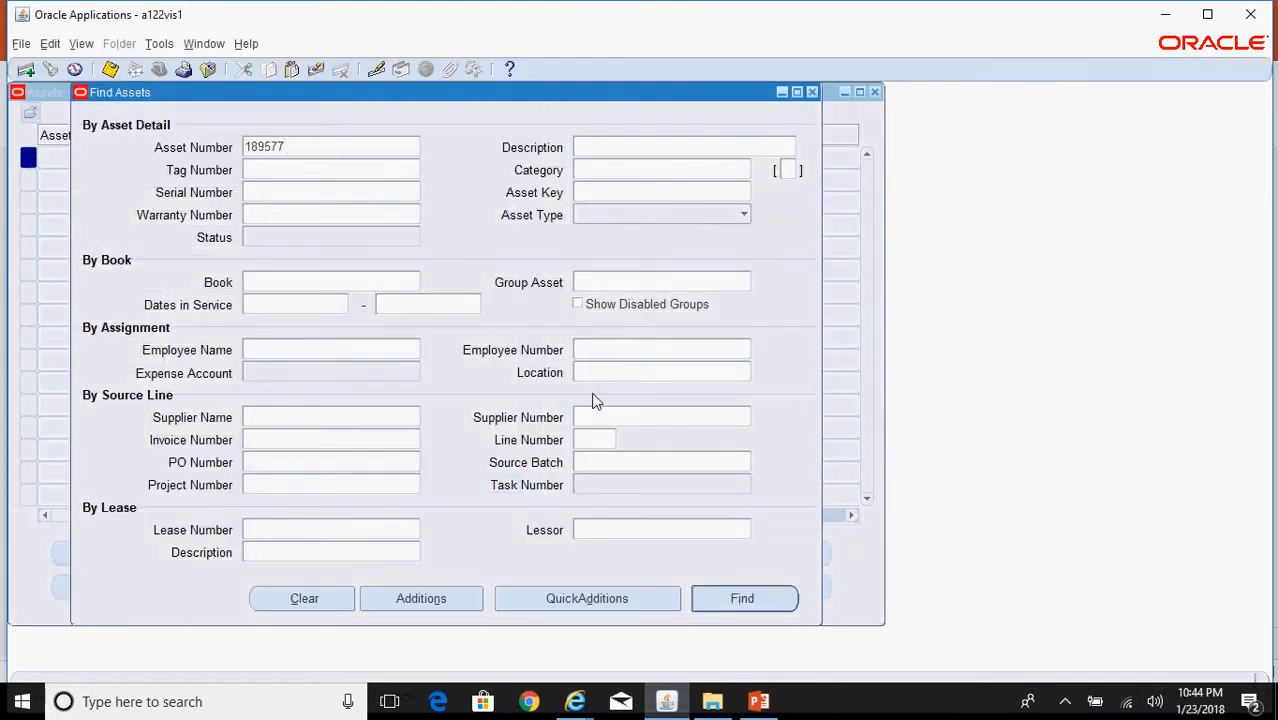
click(742, 597)
click(741, 592)
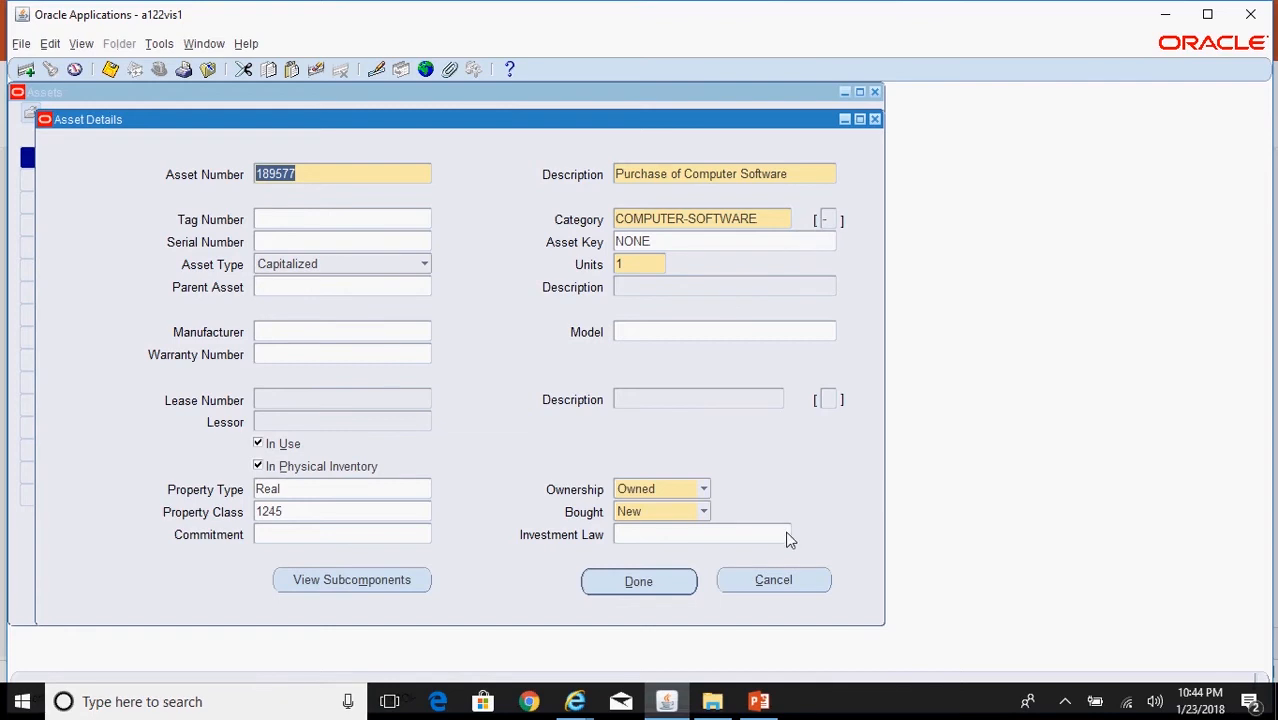
click(806, 580)
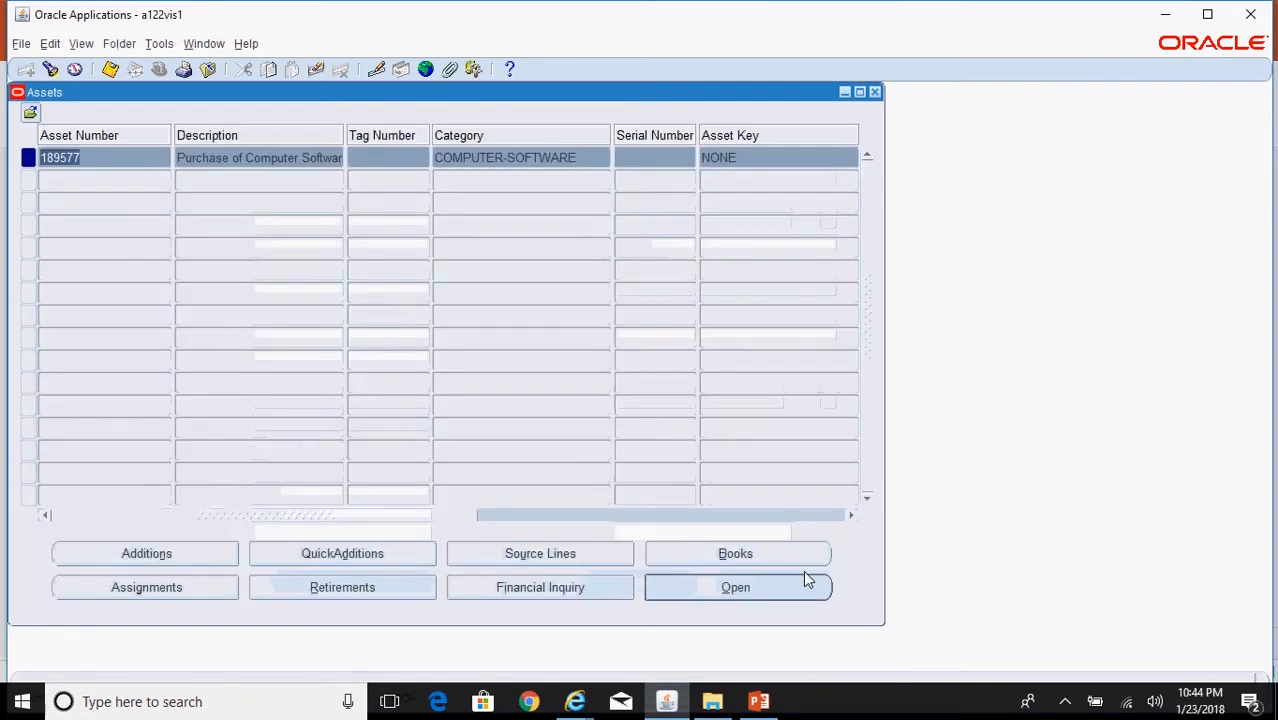
Reopen the Asset Workbench and start a QuickAdditions entry for a new asset.
click(875, 92)
double_click(213, 240)
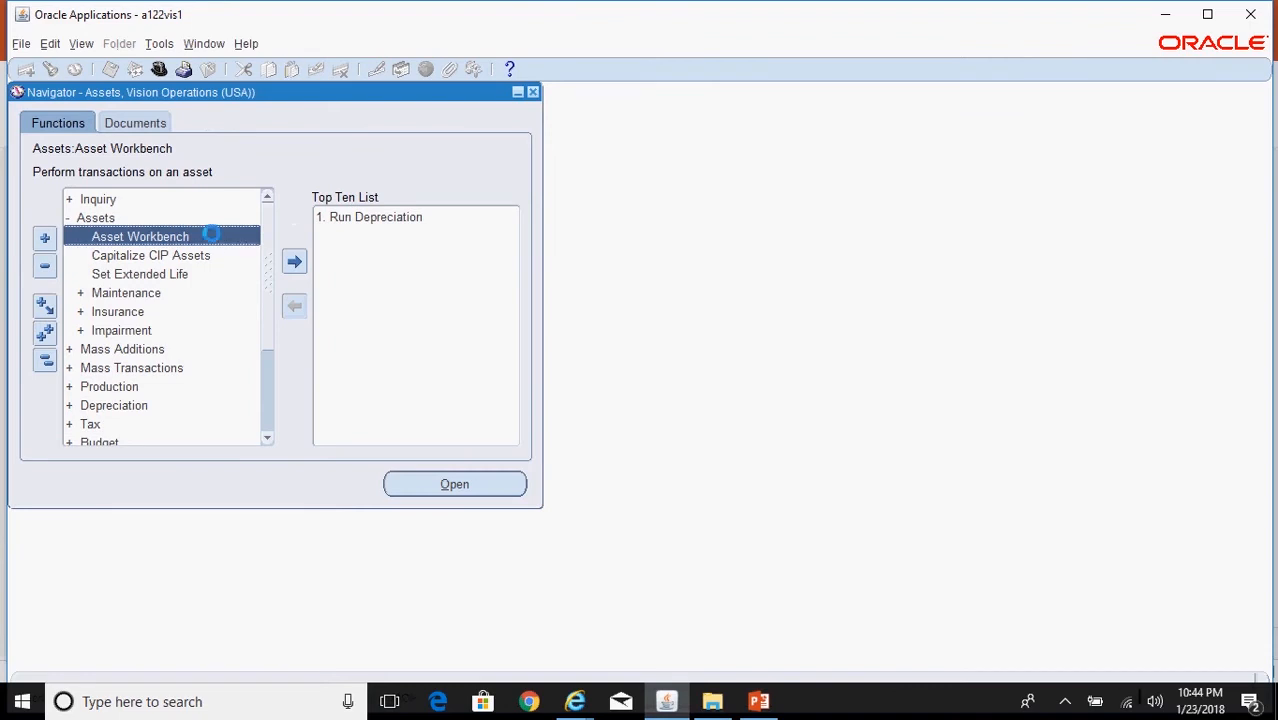
click(640, 596)
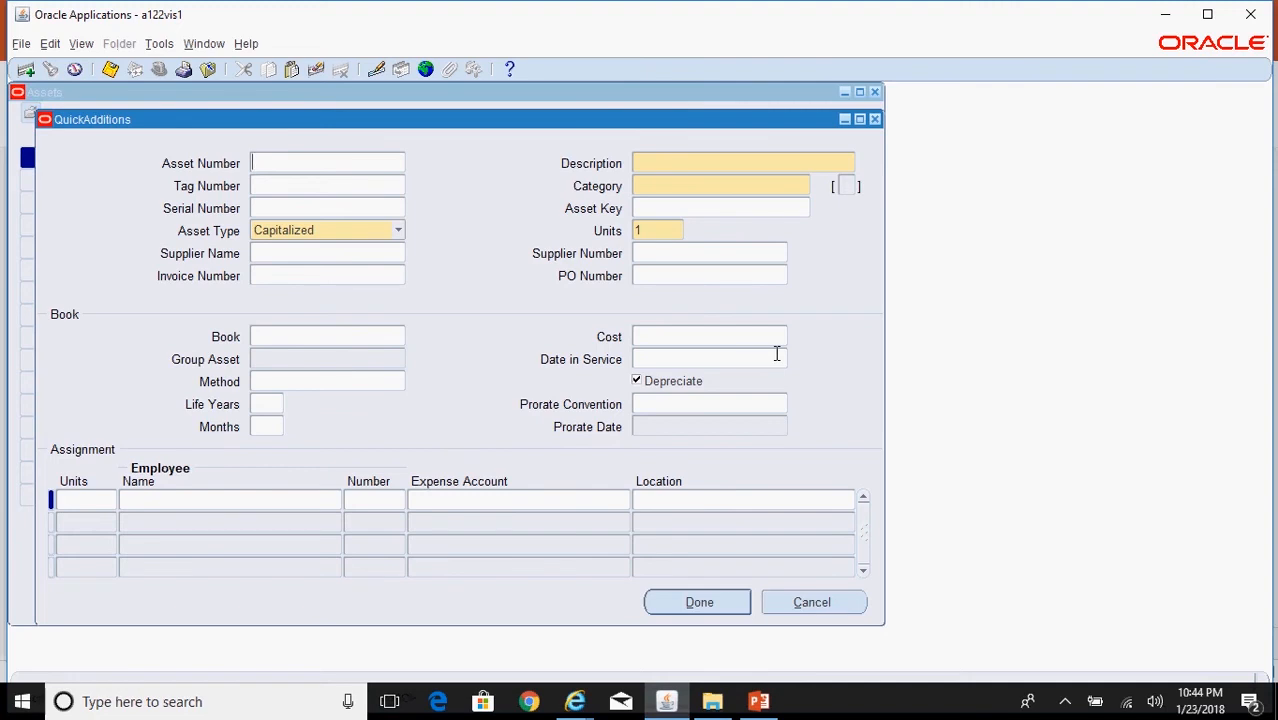
Enter "Purchase of Computer Software" as the new asset's description.
click(700, 165)
text(Purcjase)
key(BackSpace)
key(BackSpace)
key(BackSpace)
key(BackSpace)
key(BackSpace)
key(BackSpace)
text(chase of Computer Software)
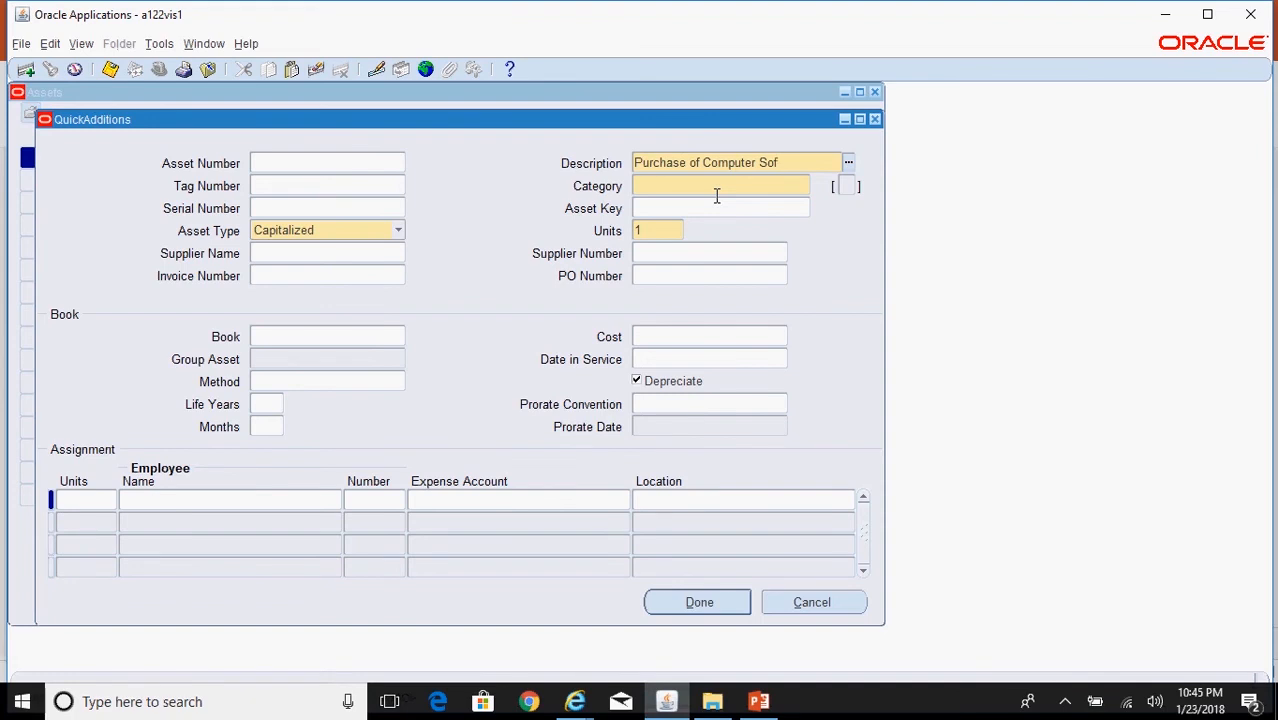
key(Tab)
Set the asset's category to major category COMPUTER and minor category SOFTWARE.
click(698, 185)
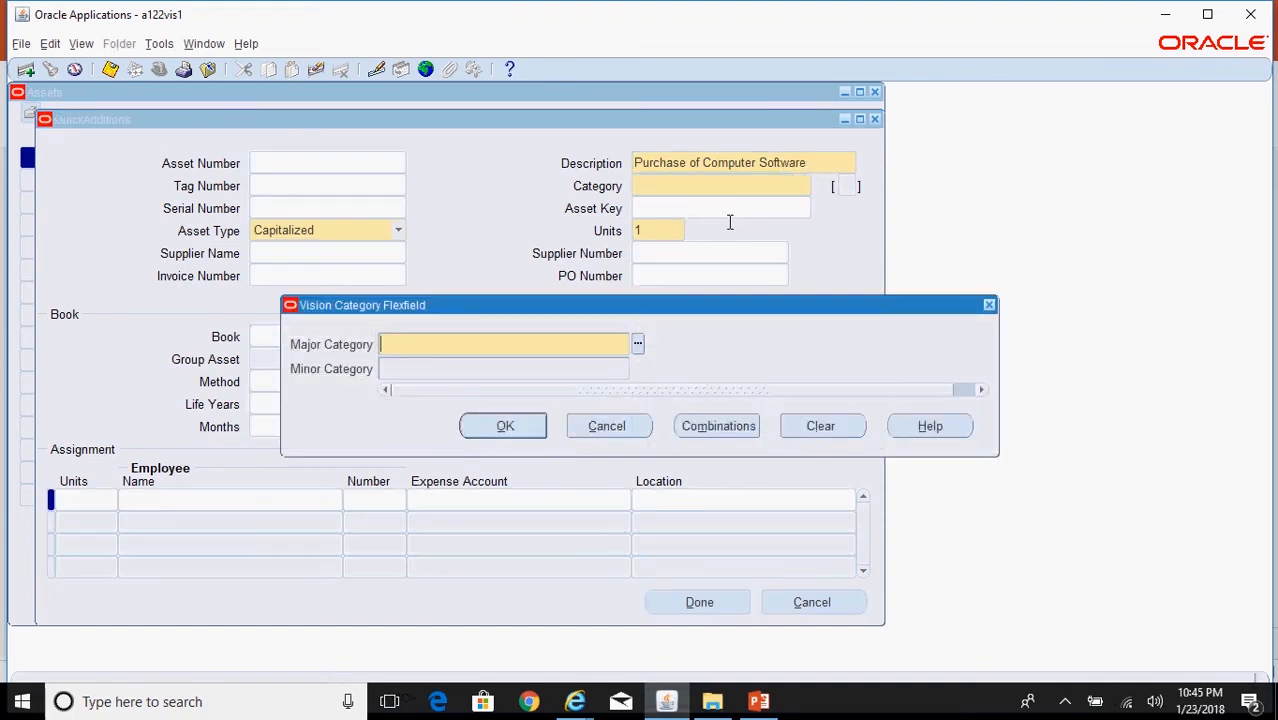
text(computer)
key(Tab)
text(softwa)
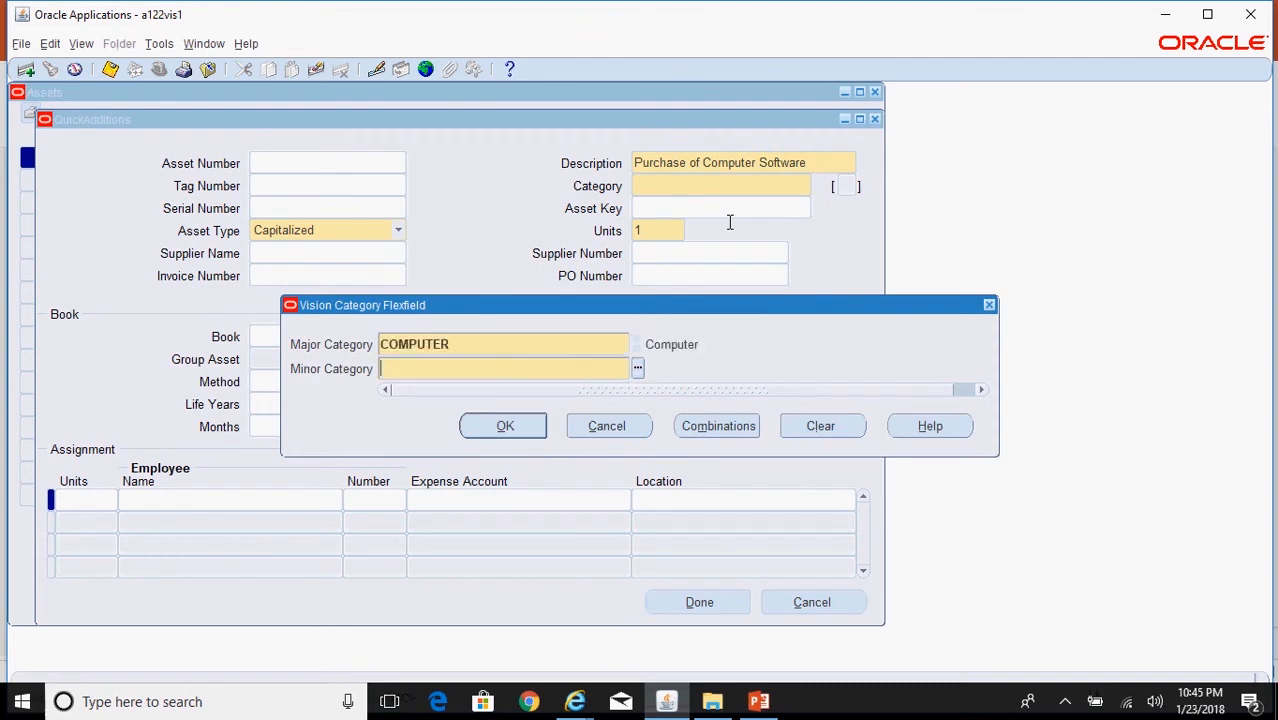
text(re)
key(Tab)
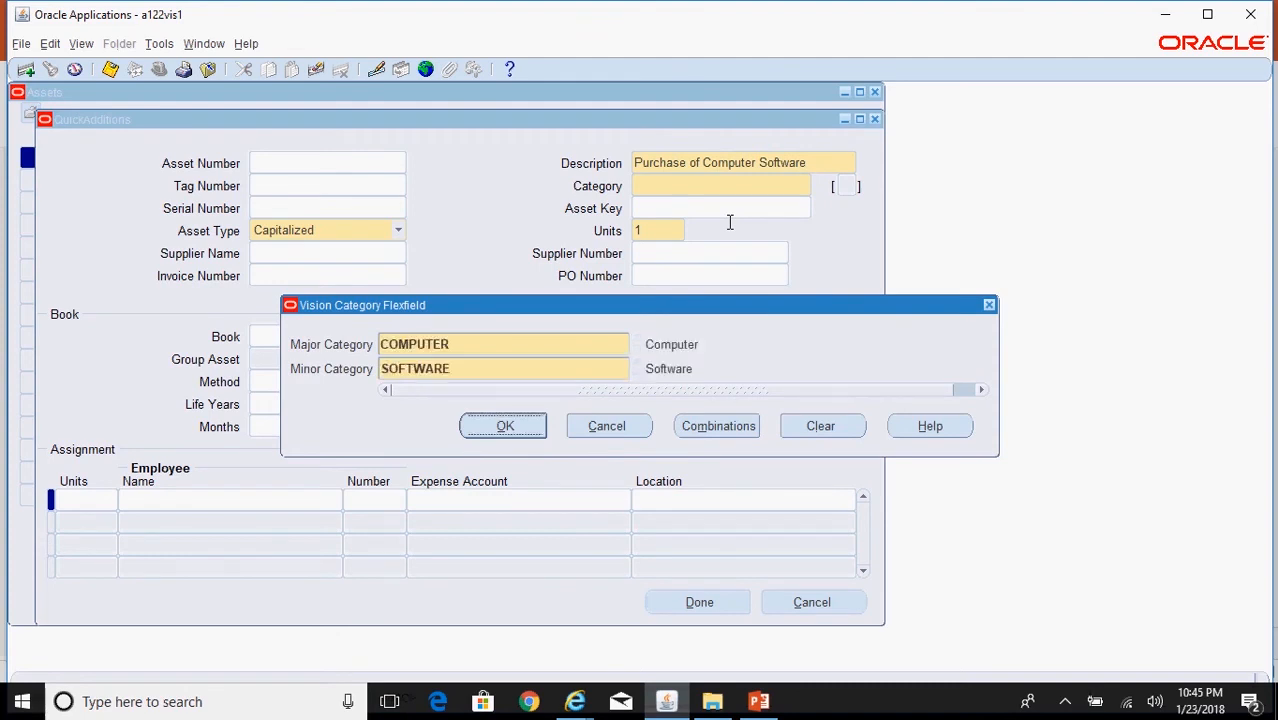
click(534, 432)
click(740, 421)
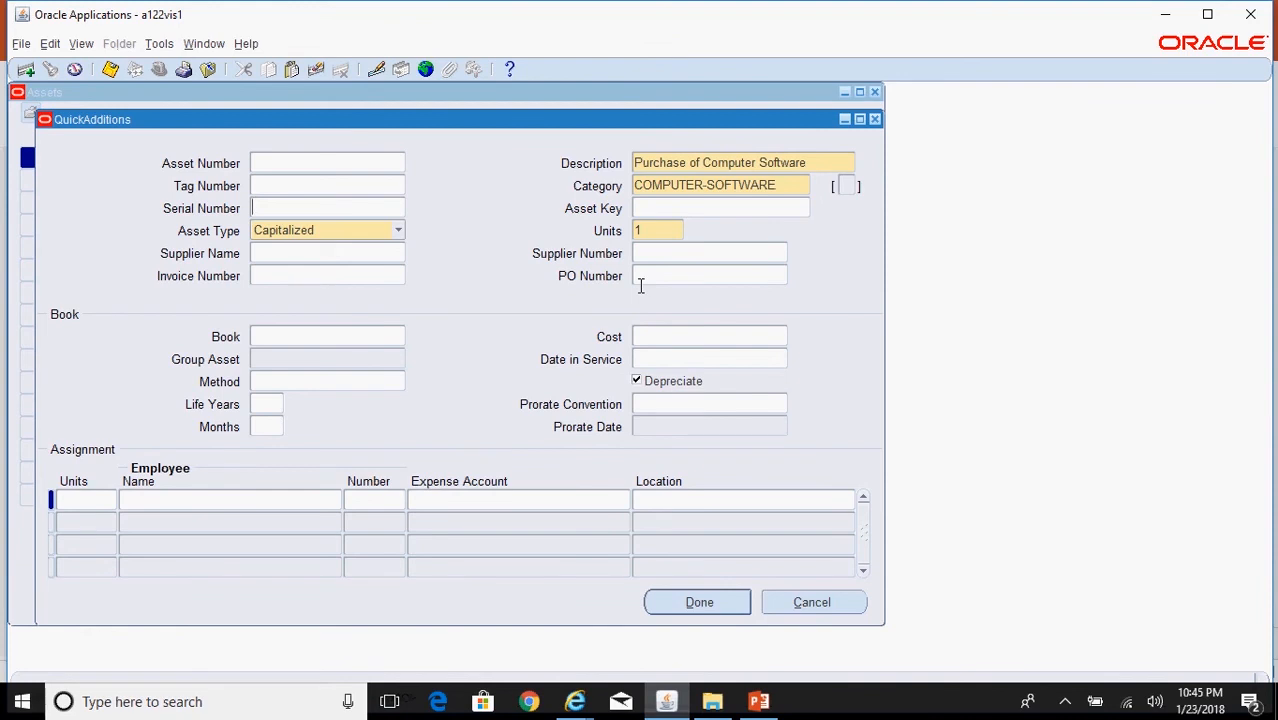
Assign the asset to the OPS CORP book at a cost of 35,000 and check its depreciation method and prorate convention.
click(389, 340)
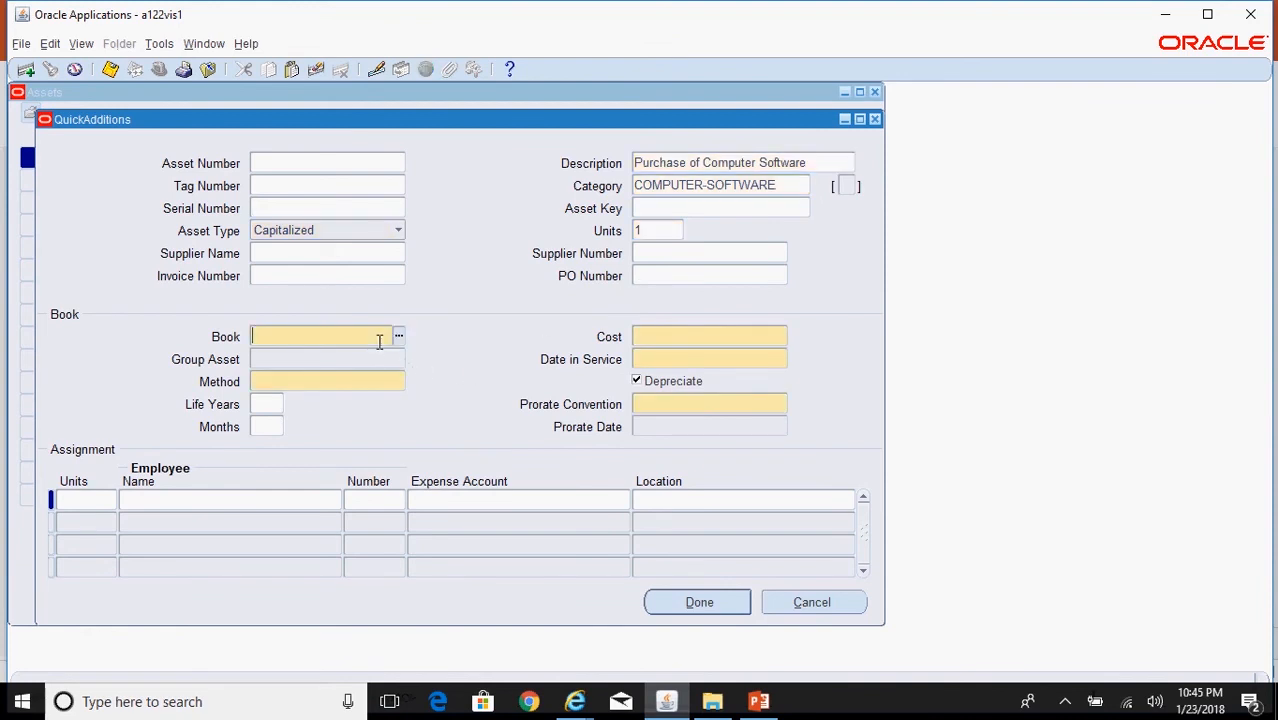
text(OPS CORP)
key(Tab)
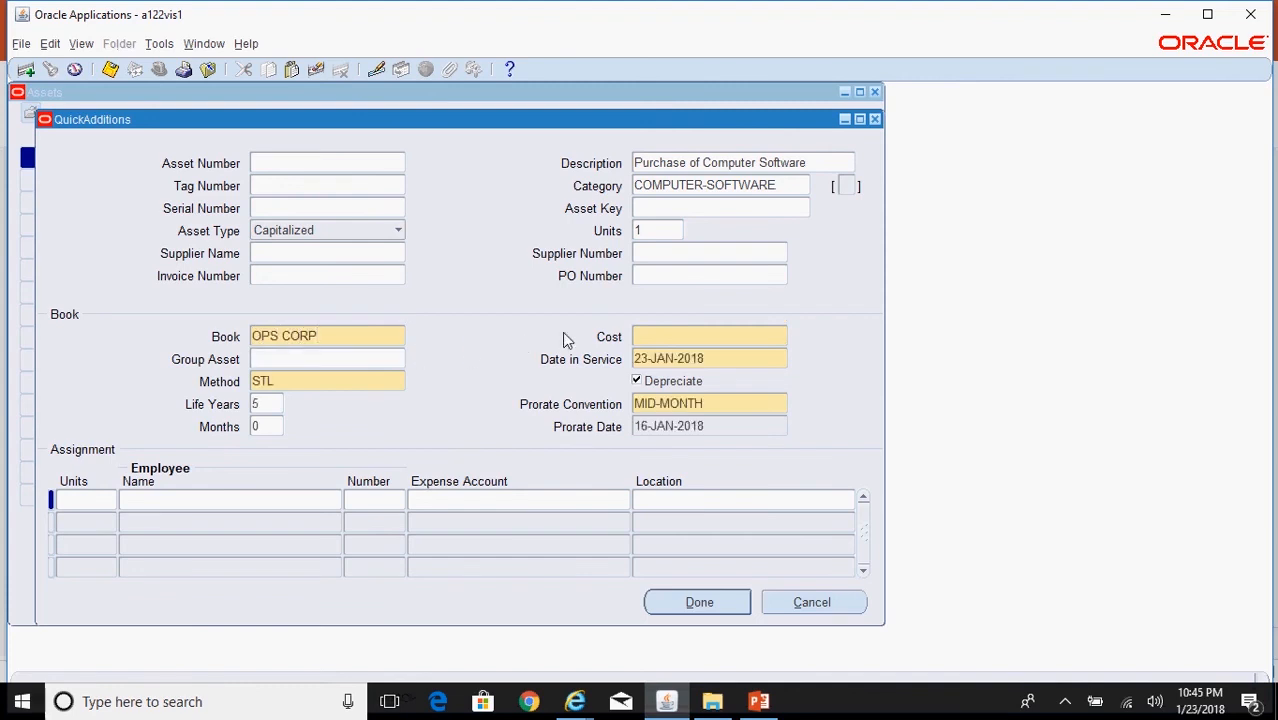
text(35000)
click(300, 381)
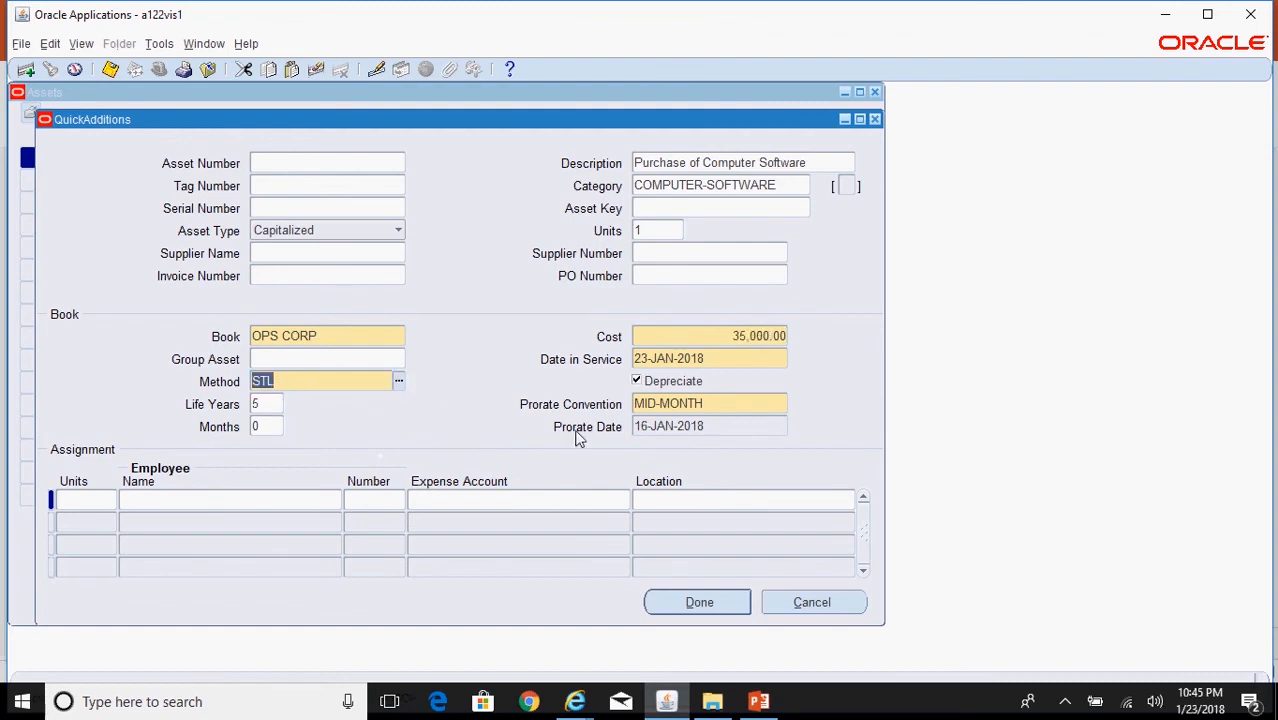
click(739, 407)
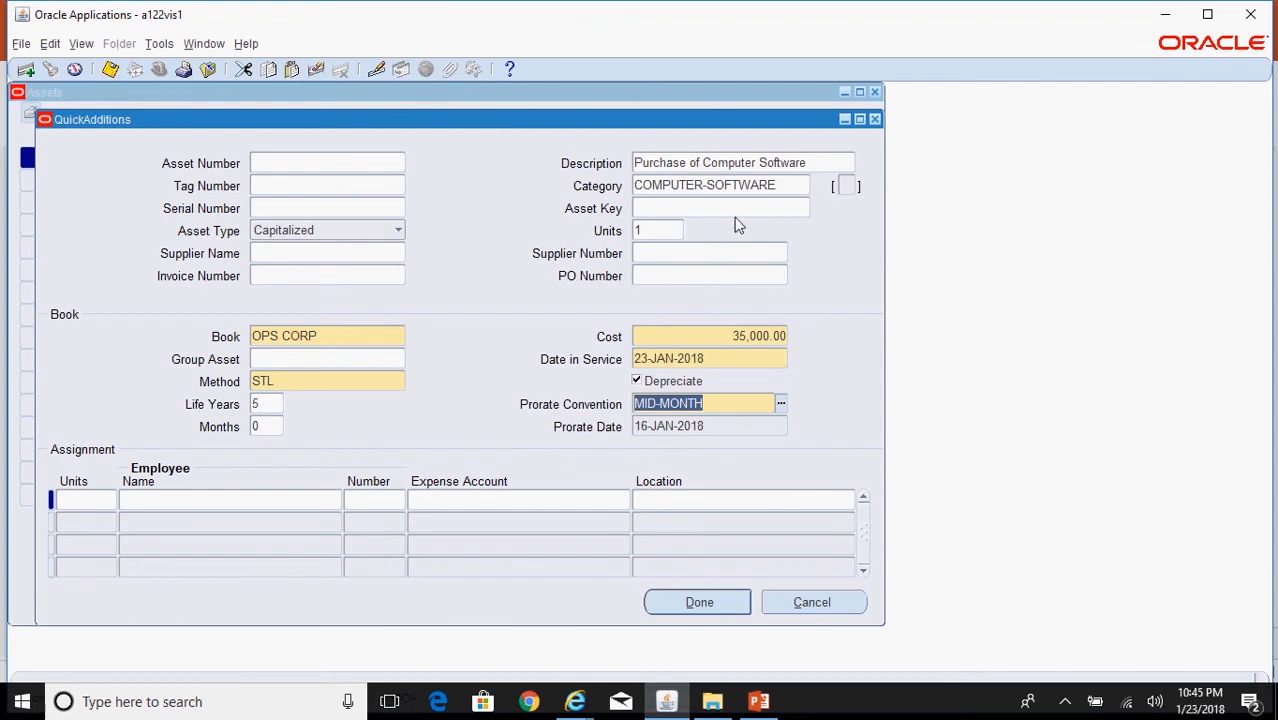
Assign 1 unit to an expense account with department 000, keeping the other default account segments.
click(75, 505)
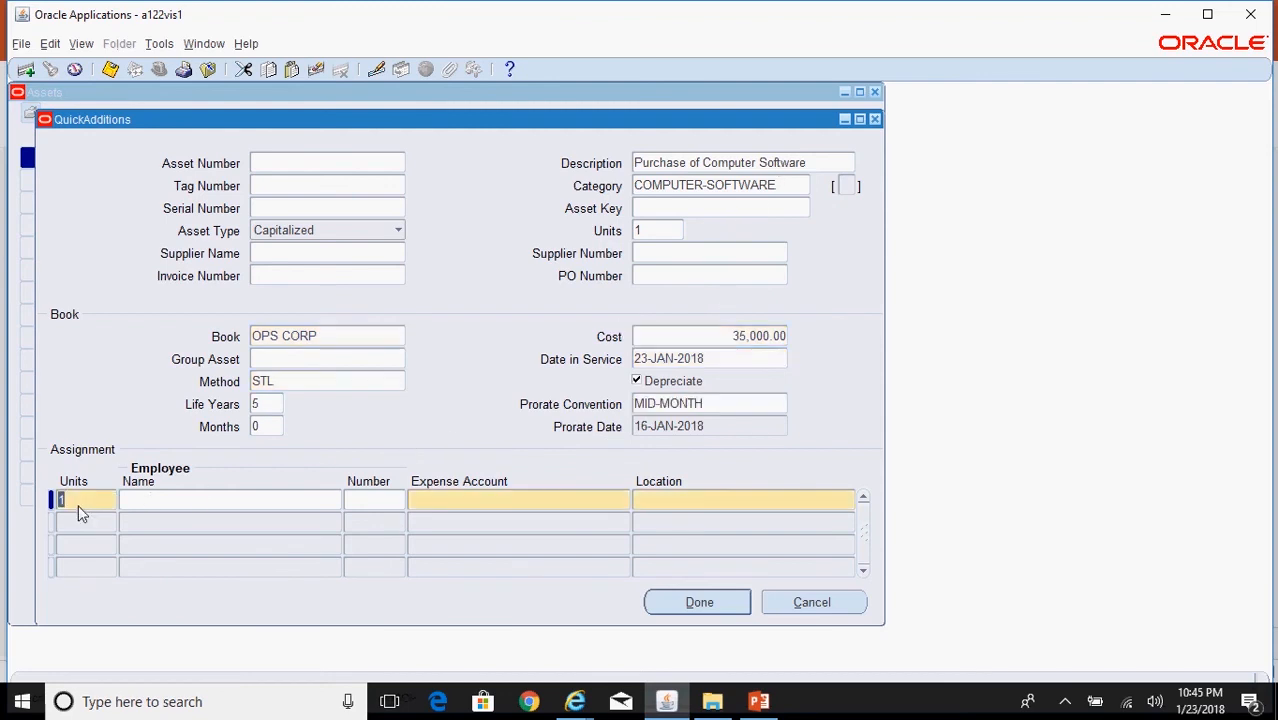
click(457, 499)
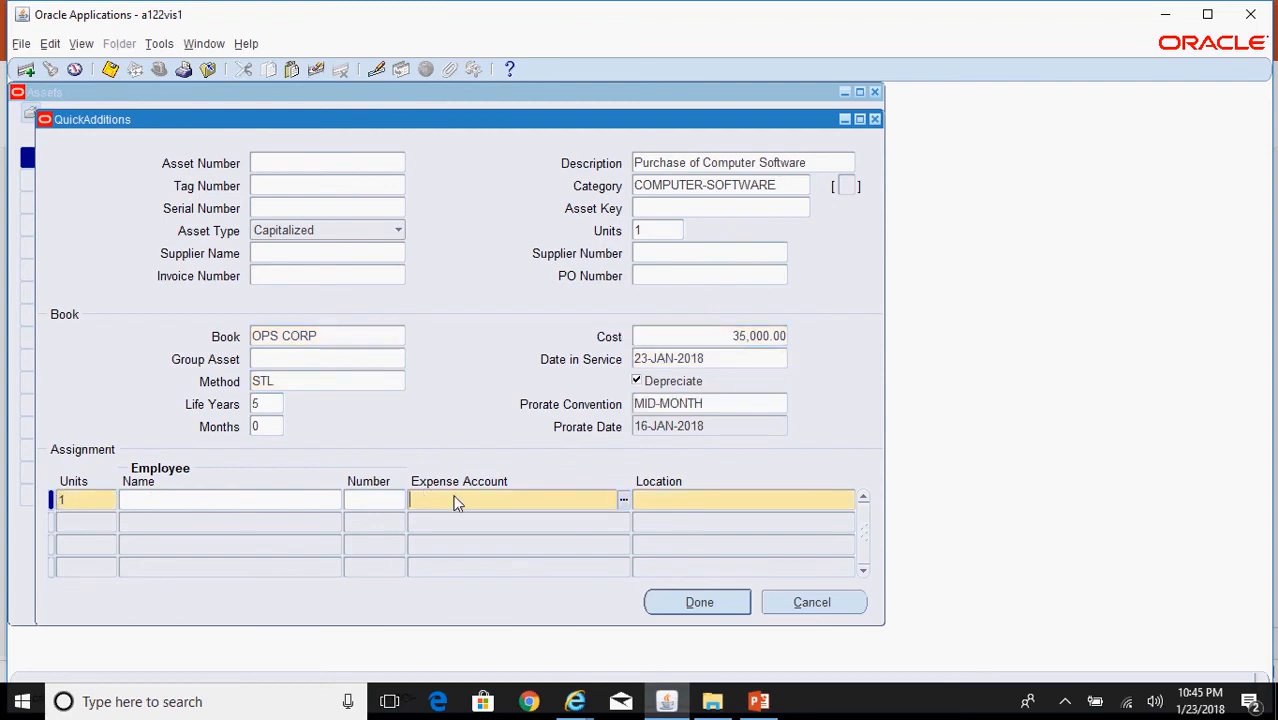
click(626, 500)
text(000)
key(Tab)
key(Return)
Set the assignment's location to California (no building), then complete the quick addition and acknowledge the saved transaction.
click(630, 500)
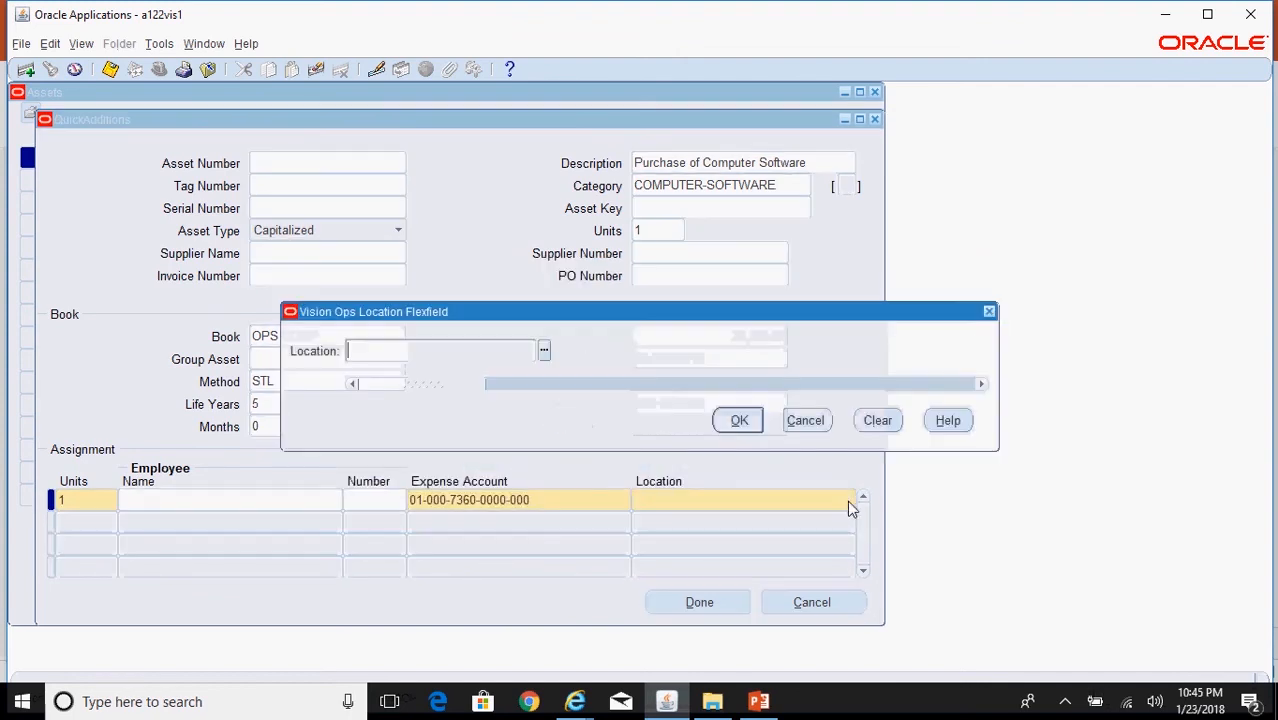
click(544, 356)
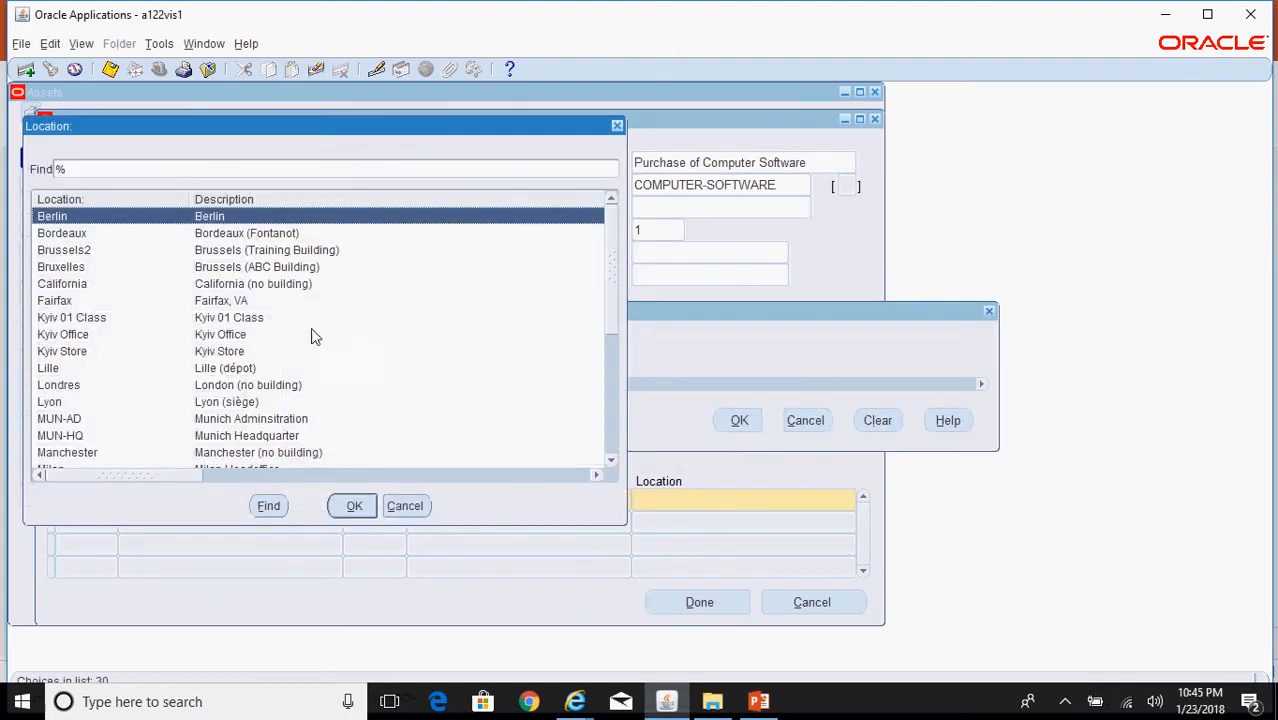
click(248, 284)
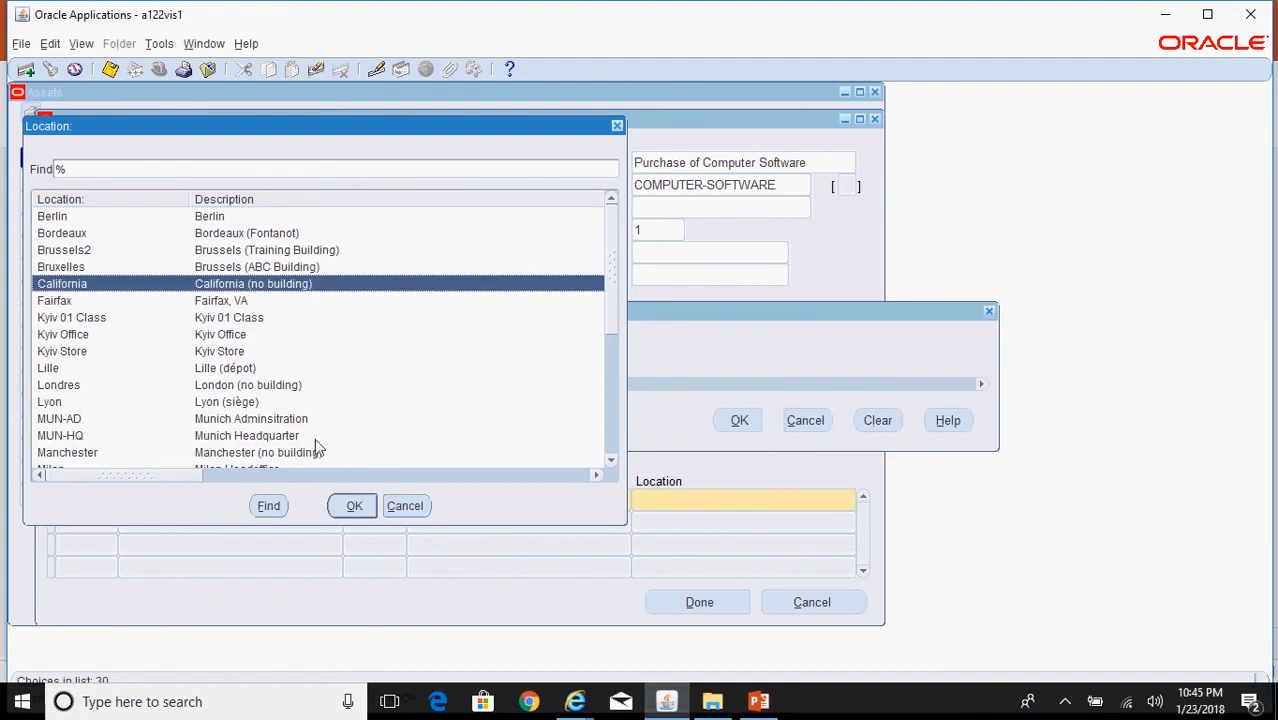
click(349, 505)
click(735, 421)
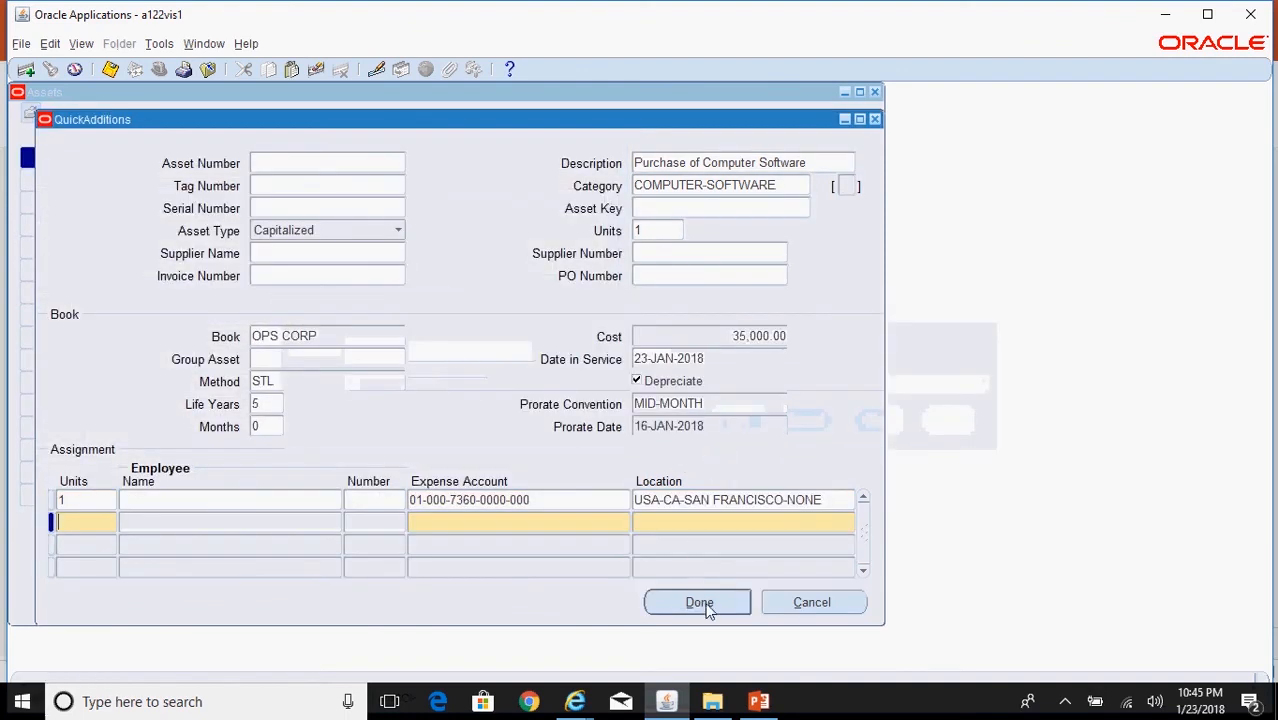
click(703, 603)
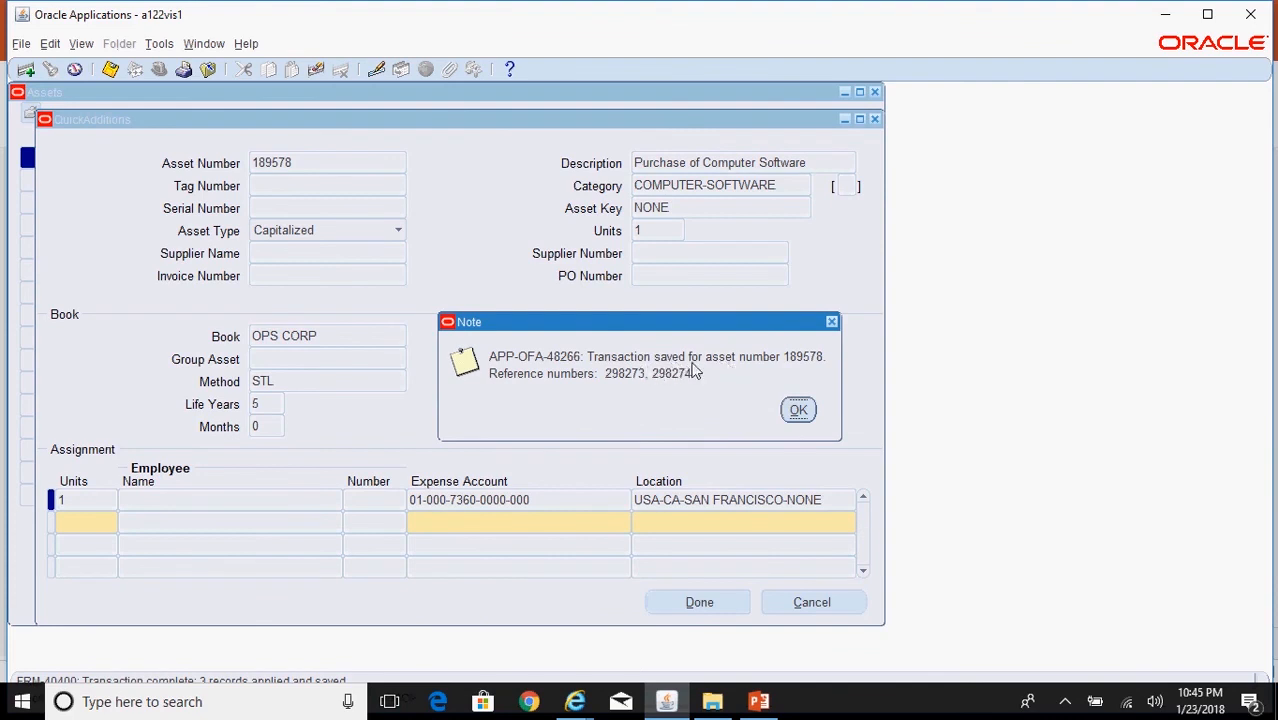
click(799, 410)
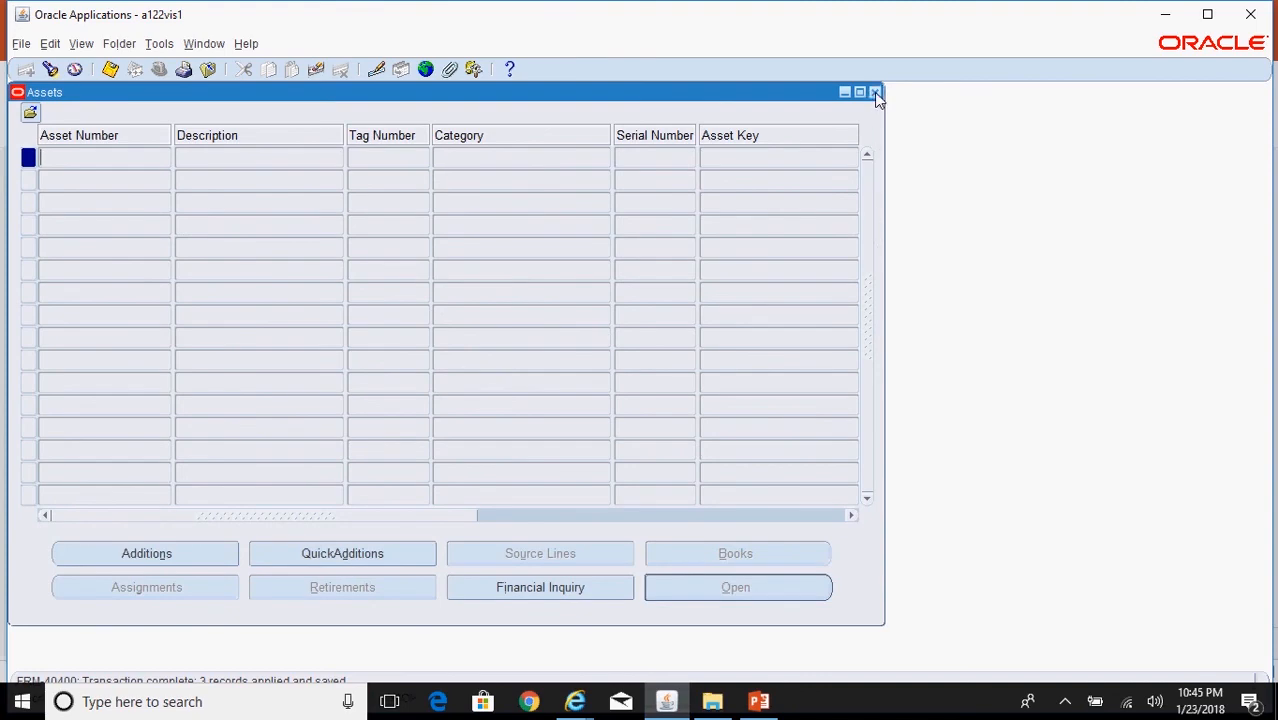
Find asset 189578 through the Asset Workbench and view its details without changing them.
click(874, 92)
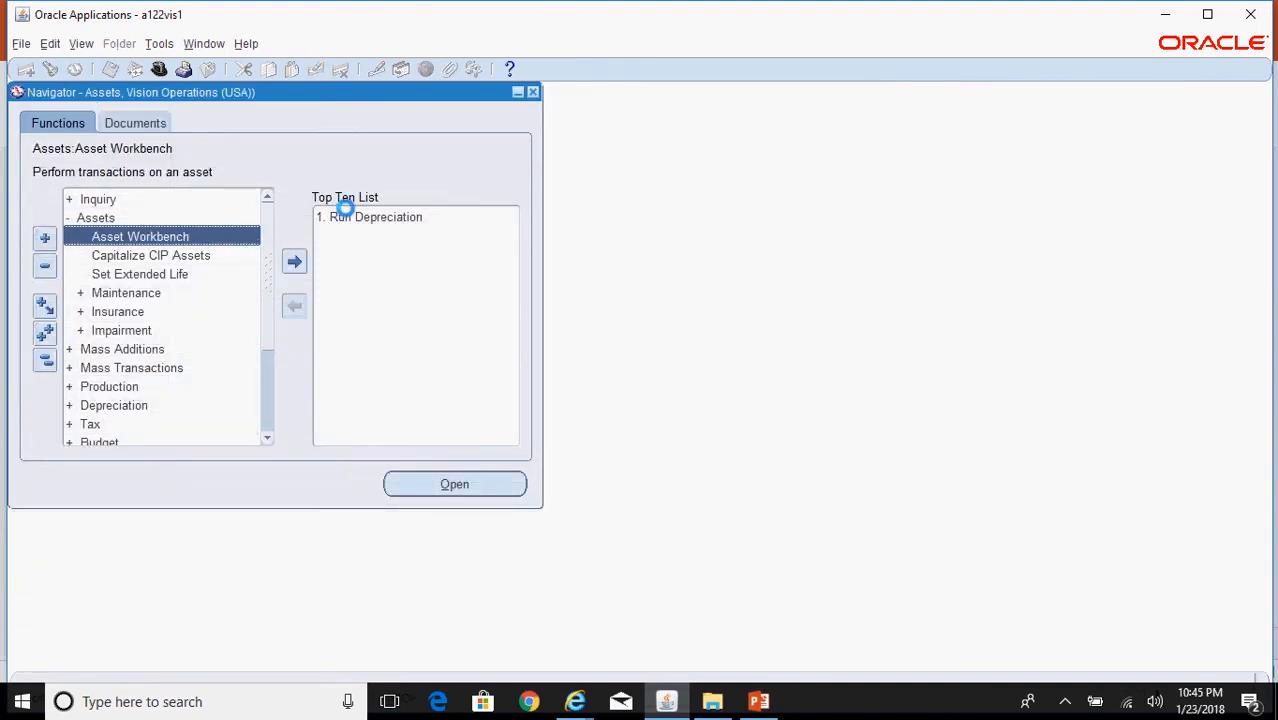
text(189578)
key(Return)
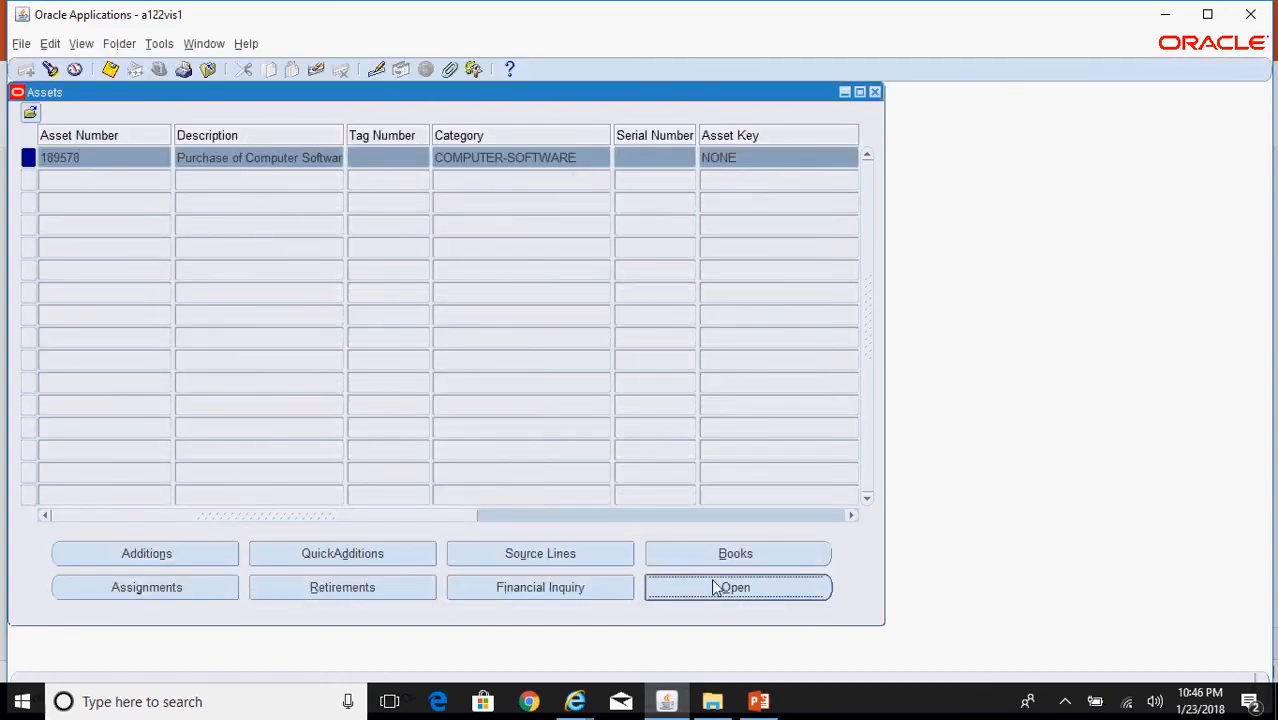
click(713, 584)
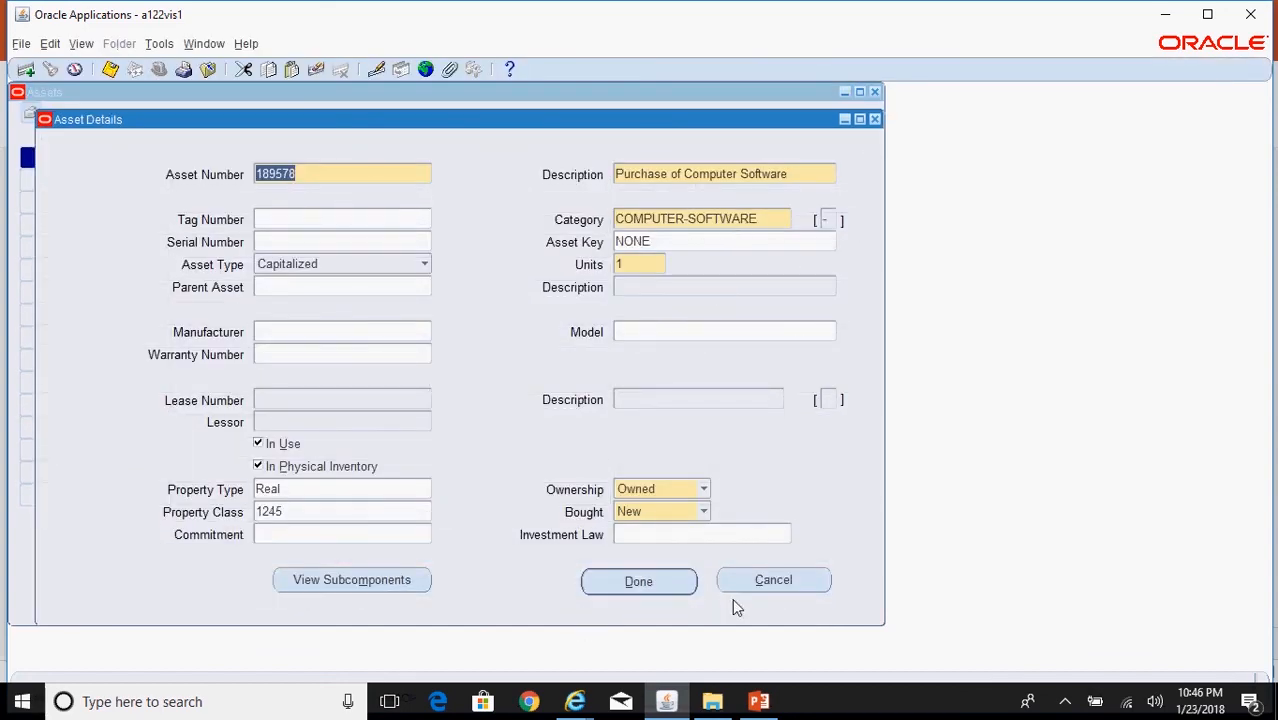
click(796, 586)
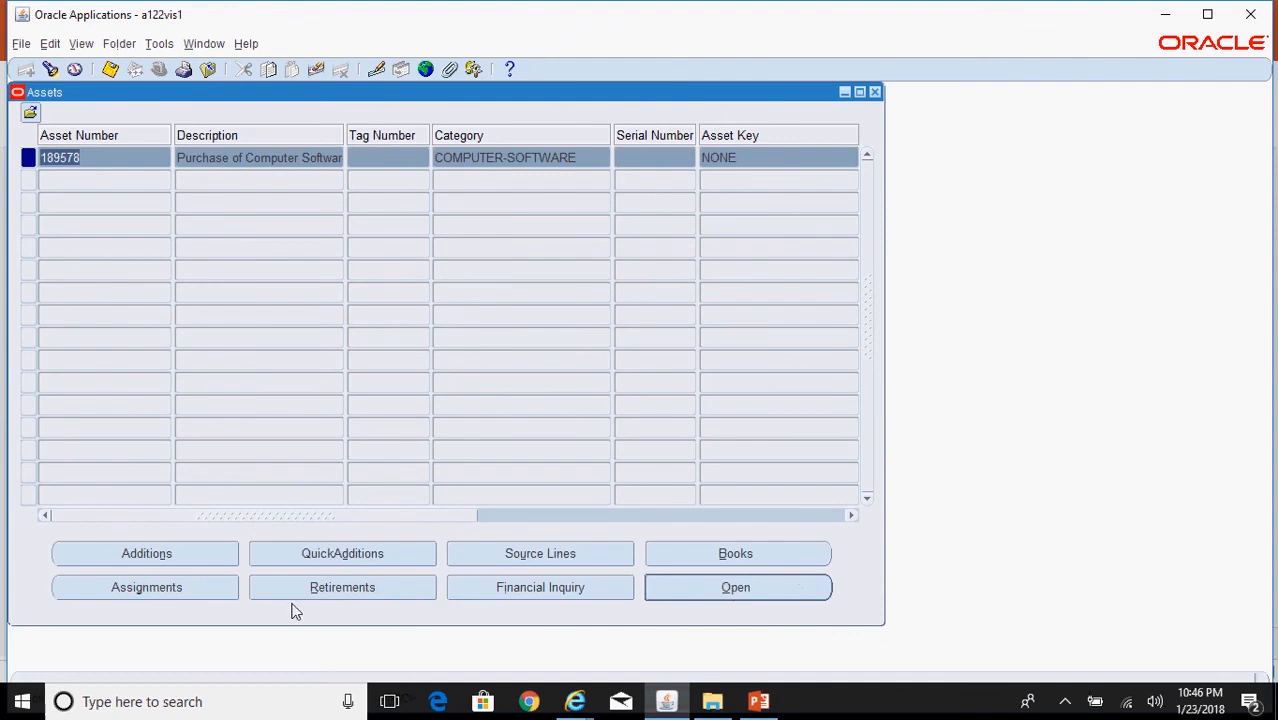